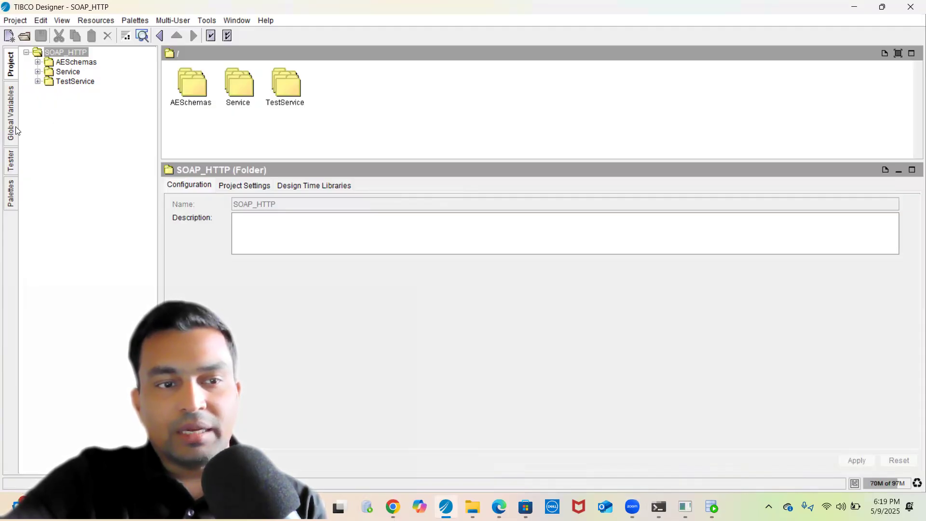
# Look at the resources in the Service palette and return to the project tree
pyautogui.click(10, 194)
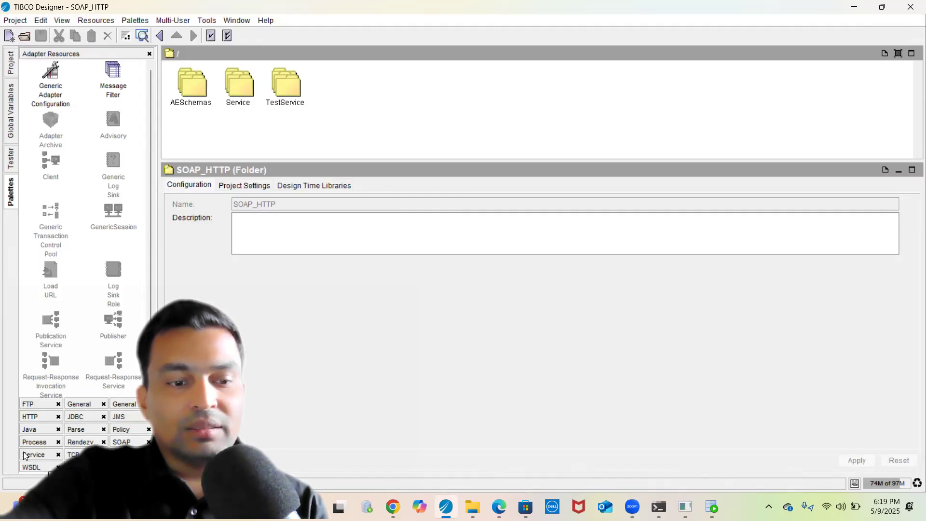
pyautogui.click(41, 457)
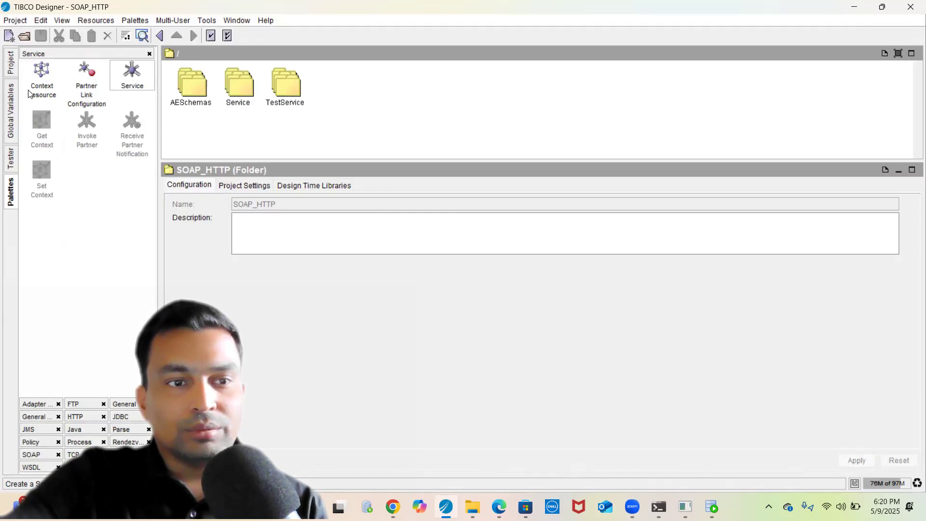
pyautogui.click(11, 64)
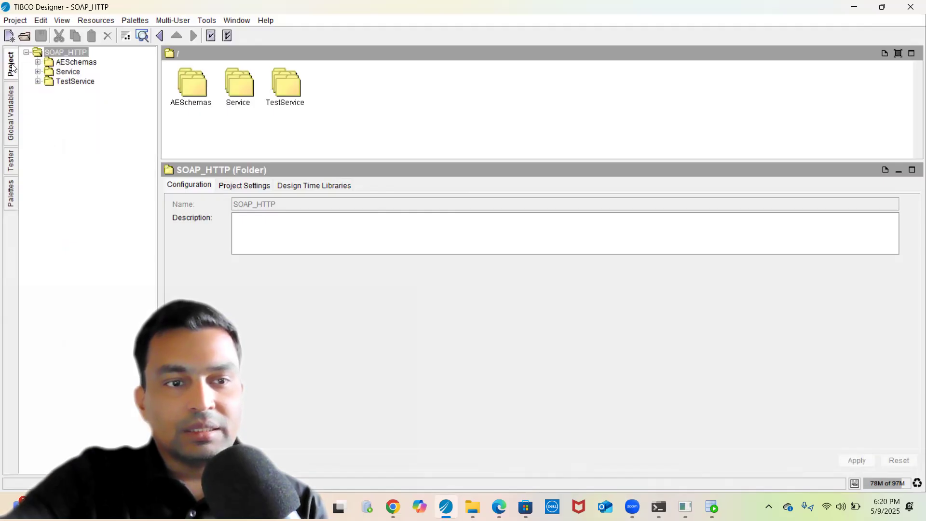
# Open ZipInfo-service1 in the Service folder and examine its endpoint binding's transport and SOAP details and its WSDL source
pyautogui.click(36, 77)
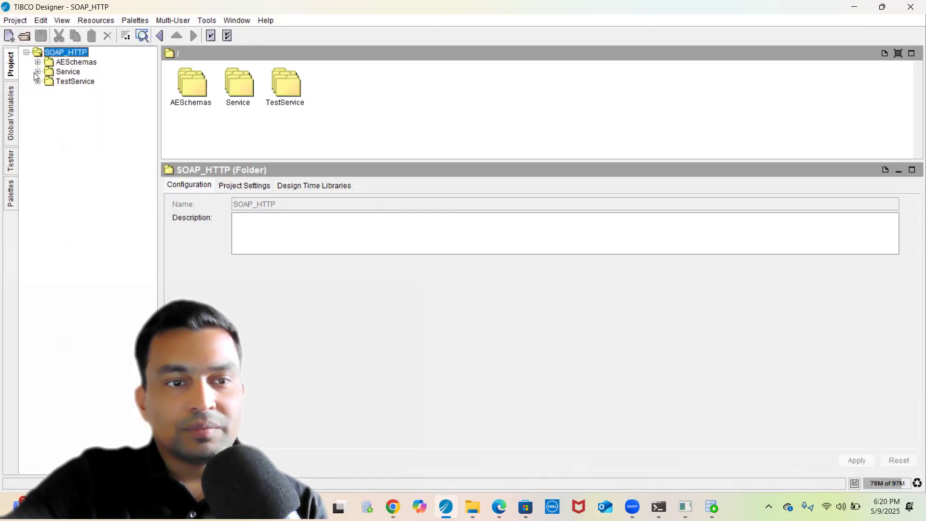
pyautogui.click(37, 71)
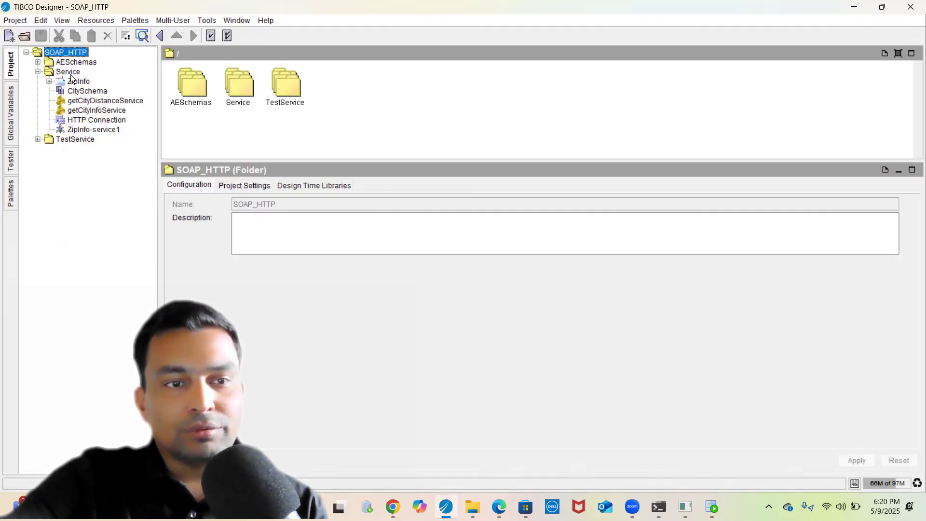
pyautogui.click(85, 129)
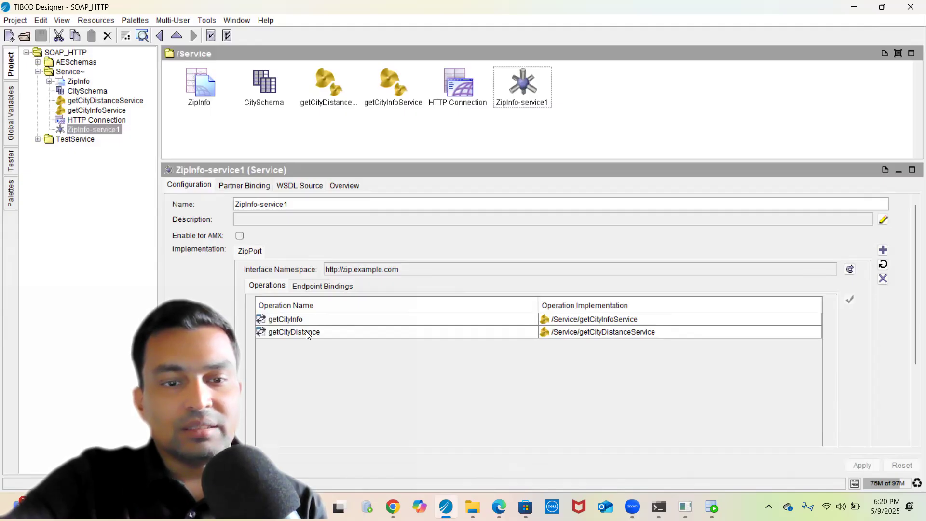
pyautogui.click(322, 286)
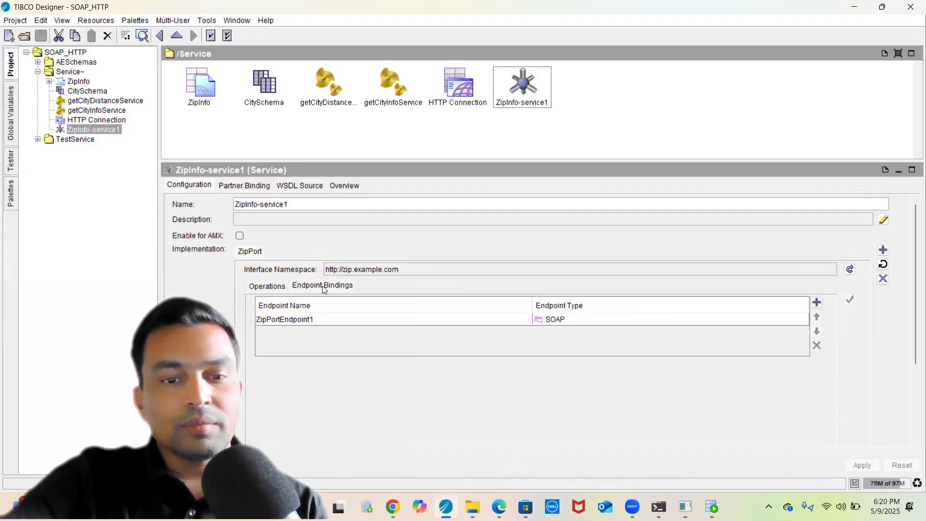
pyautogui.click(309, 319)
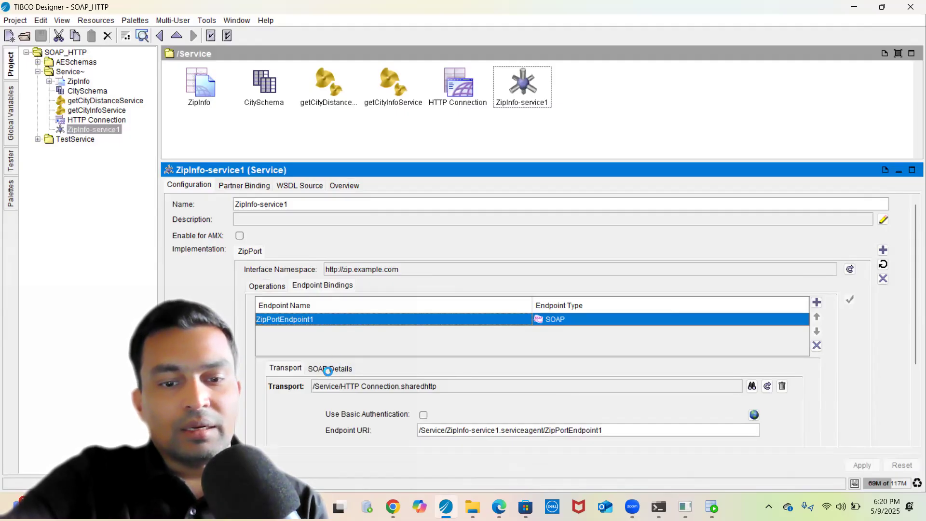
pyautogui.click(327, 369)
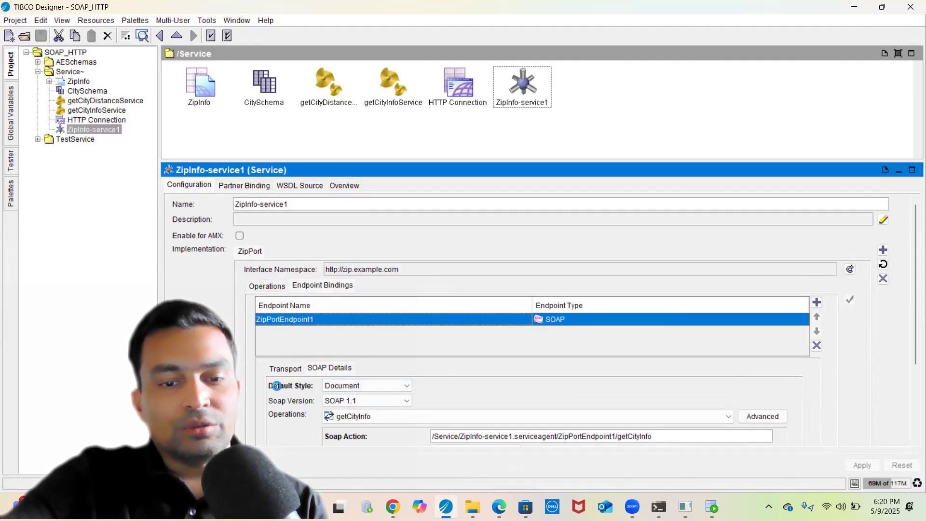
pyautogui.click(295, 186)
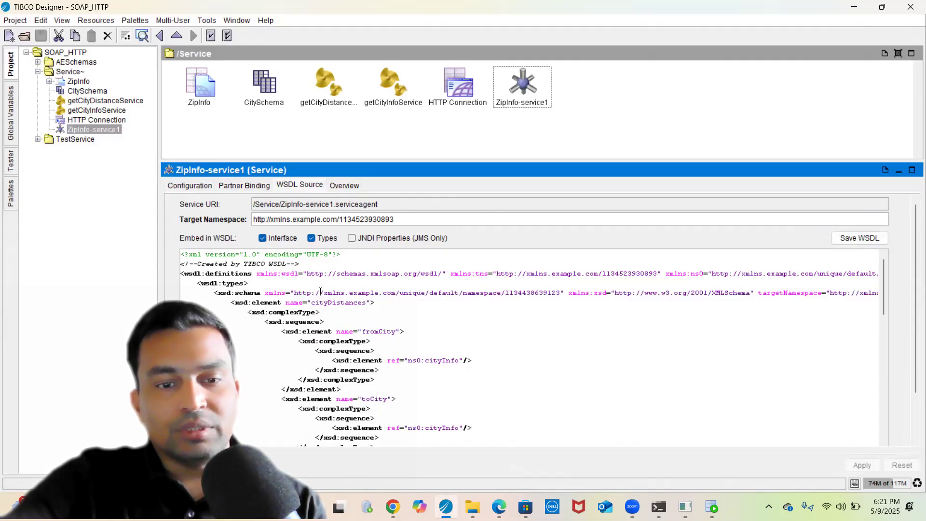
# Expand the TestService folder and open the getCityInfoTest process definition
pyautogui.click(38, 140)
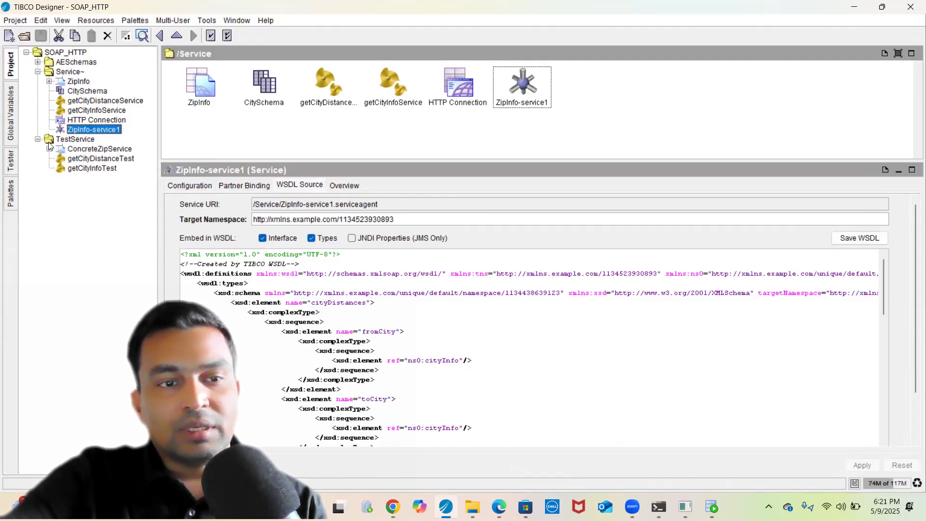
pyautogui.click(68, 140)
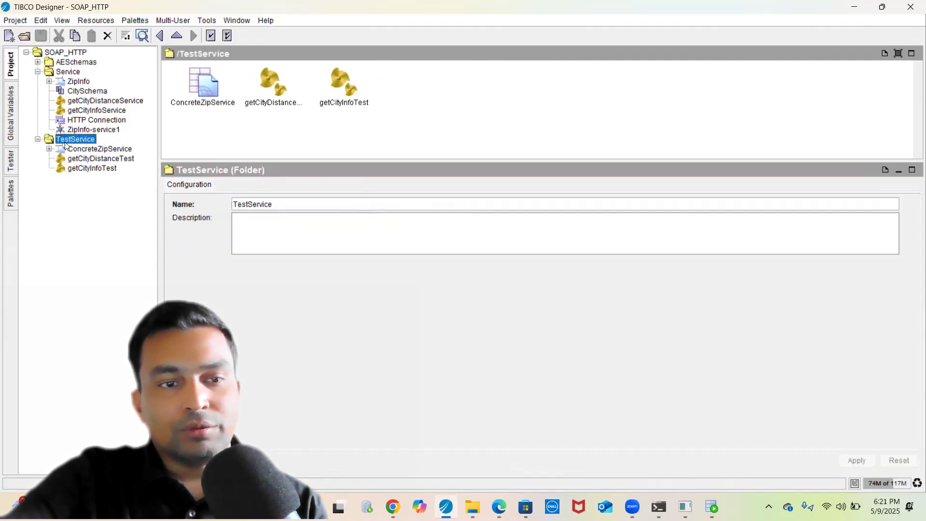
pyautogui.click(85, 169)
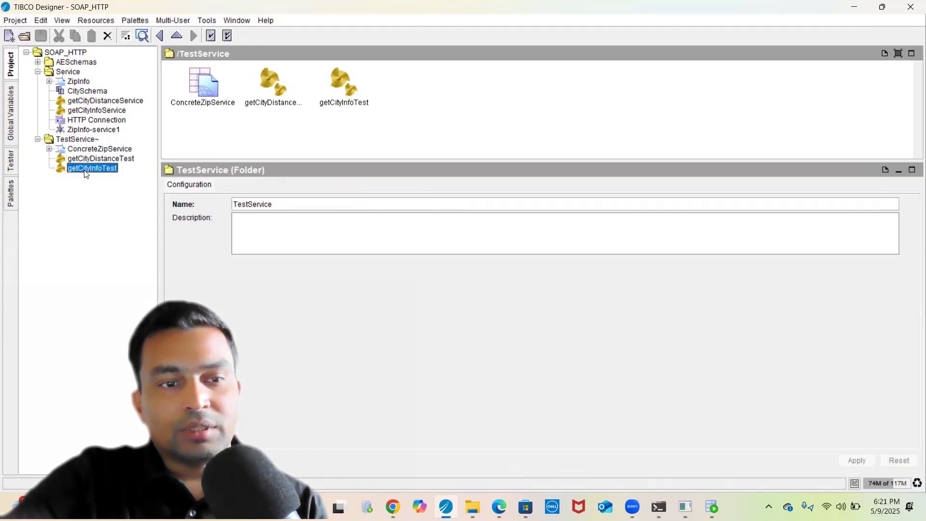
pyautogui.click(85, 162)
pyautogui.click(86, 167)
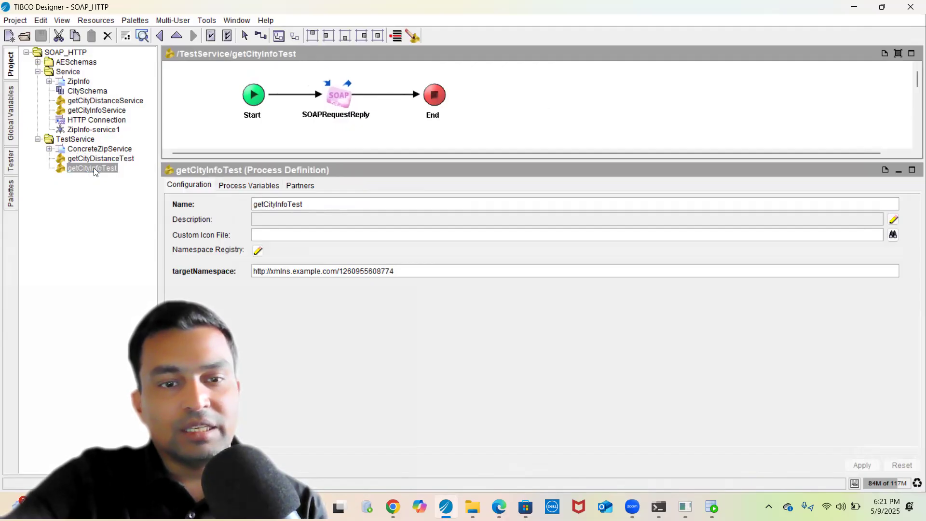
# Examine the SOAPRequestReply activity's zip input mapping and its cityInfo output fields in getCityInfoTest
pyautogui.click(330, 105)
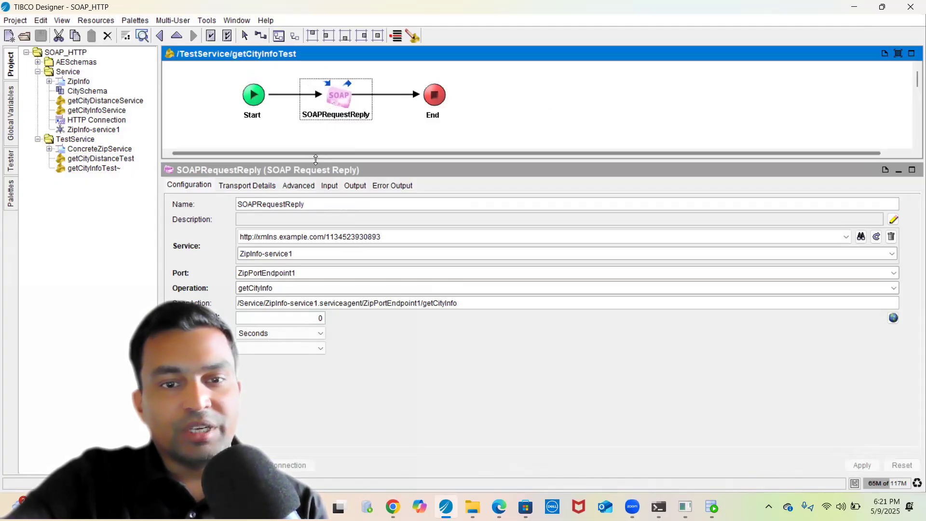
pyautogui.click(330, 186)
pyautogui.doubleClick(374, 237)
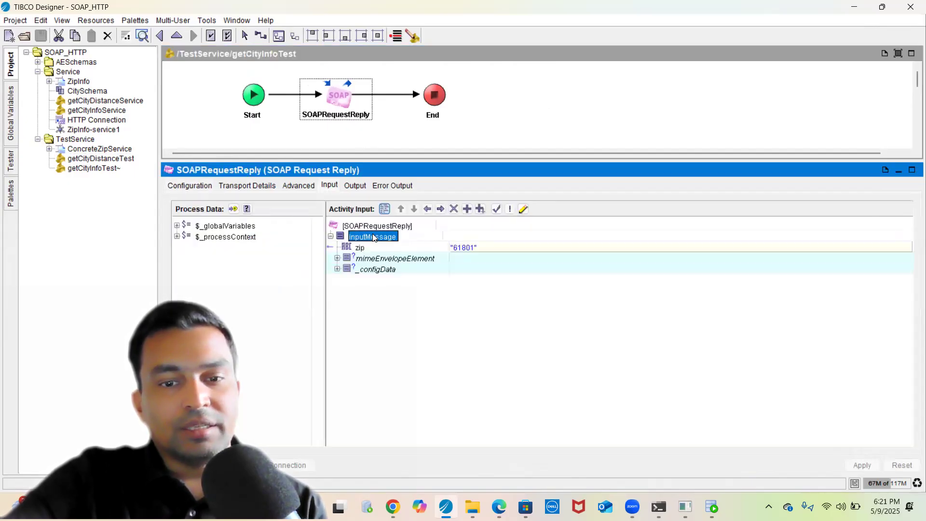
pyautogui.click(365, 252)
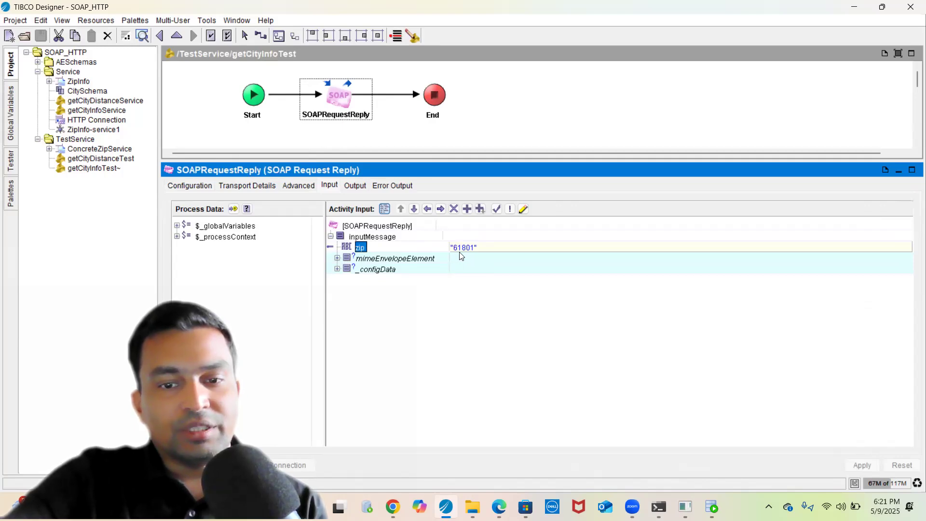
pyautogui.click(360, 188)
pyautogui.doubleClick(203, 222)
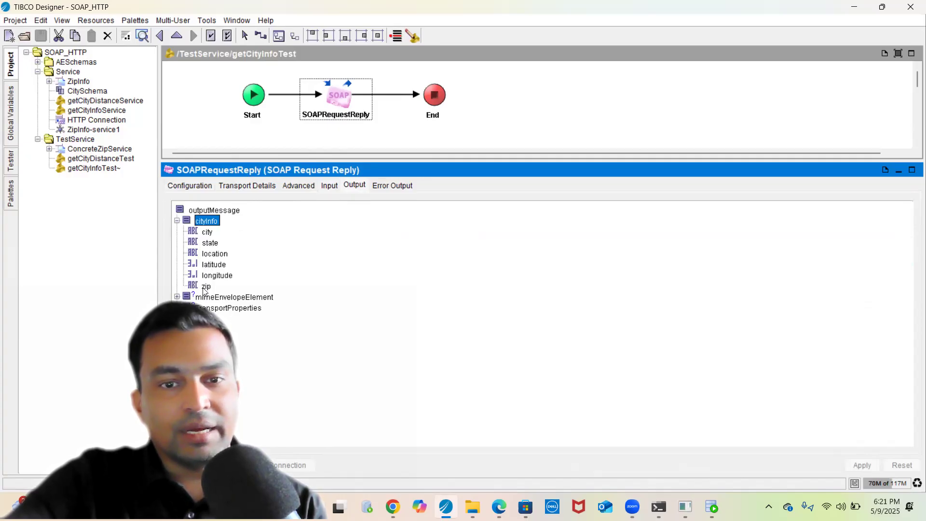
pyautogui.click(93, 168)
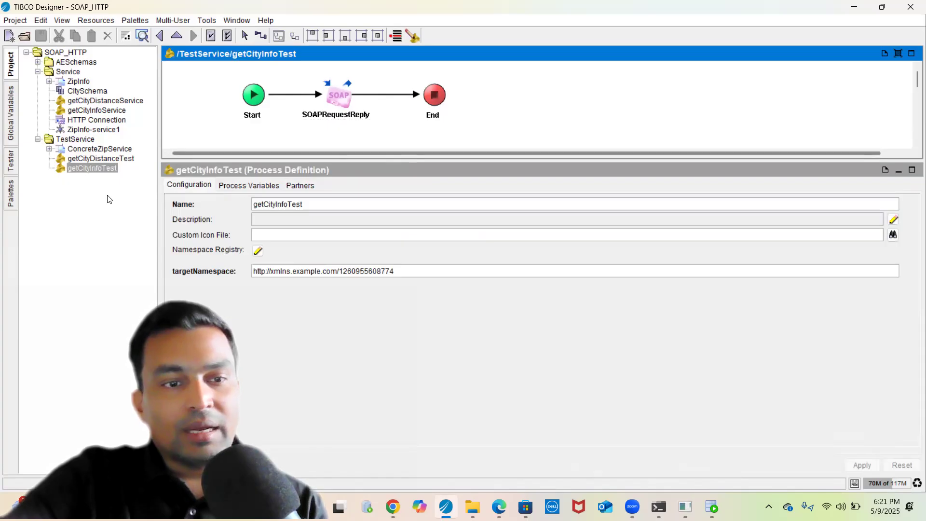
# Open getCityDistanceTest and examine the fromZip and toZip input mappings of its SOAPRequestReply activity
pyautogui.click(103, 159)
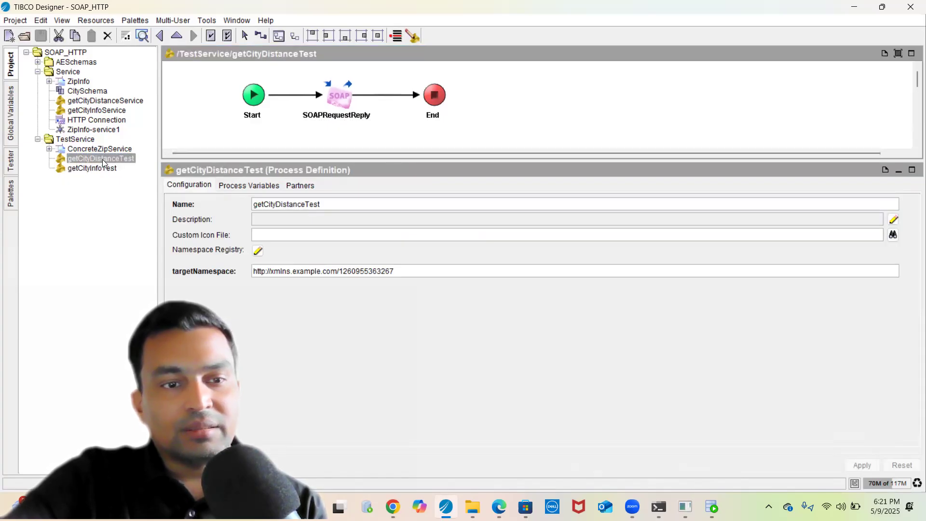
pyautogui.click(351, 104)
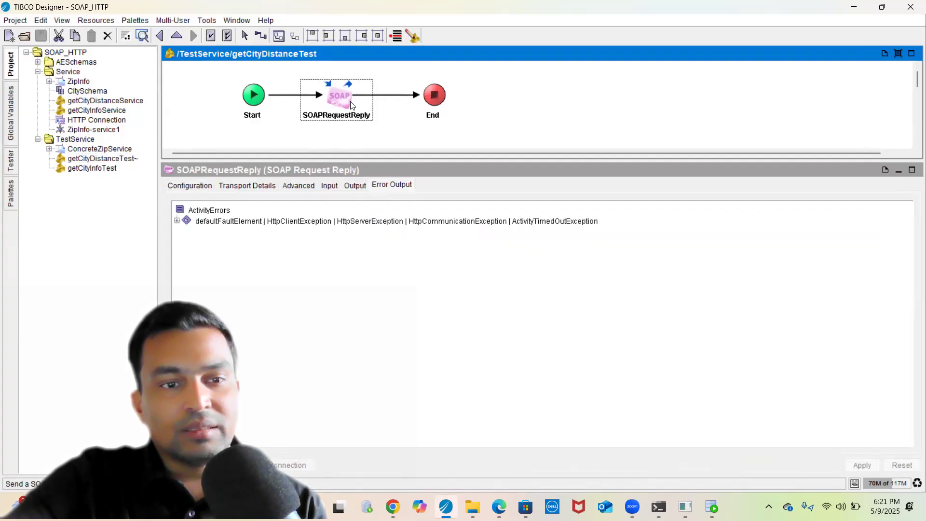
pyautogui.click(330, 186)
pyautogui.doubleClick(376, 249)
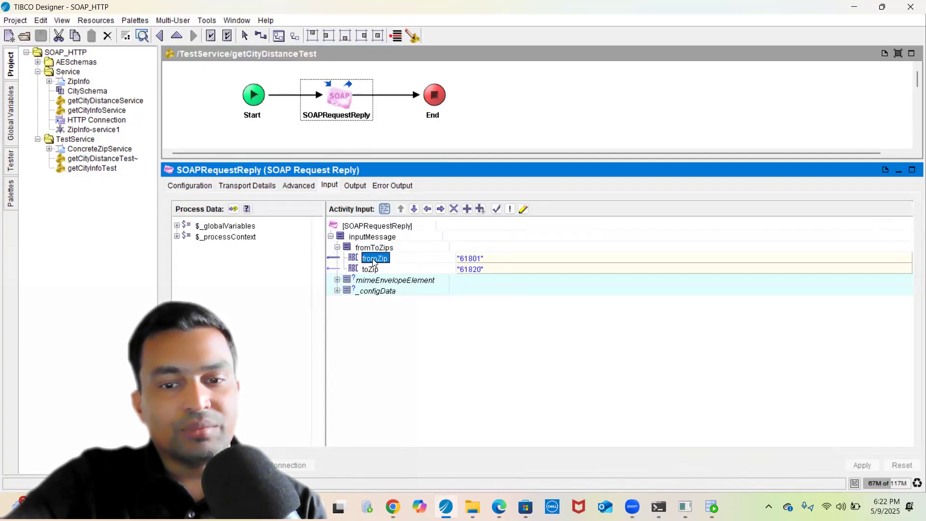
pyautogui.click(370, 269)
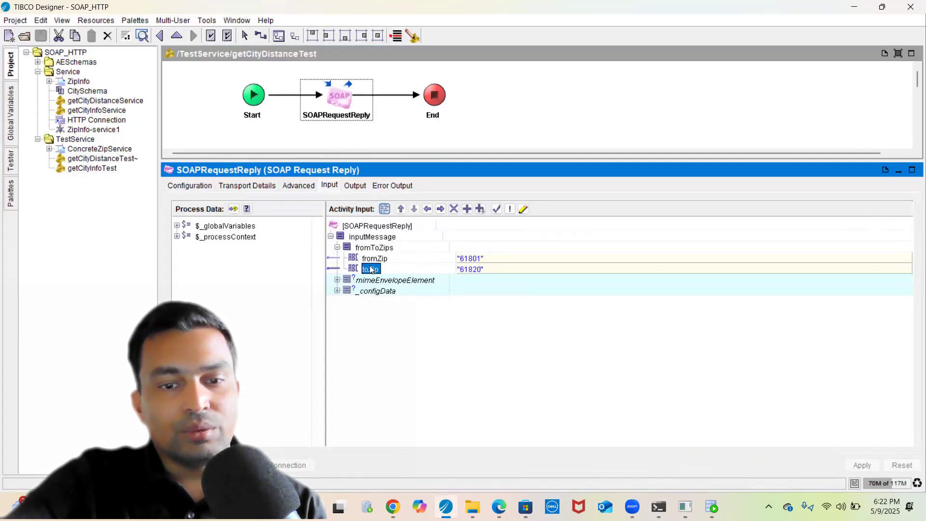
# Examine the SOAPRequestReply output in getCityDistanceTest, expanding cityDistances with its fromCity and toCity city information
pyautogui.click(356, 185)
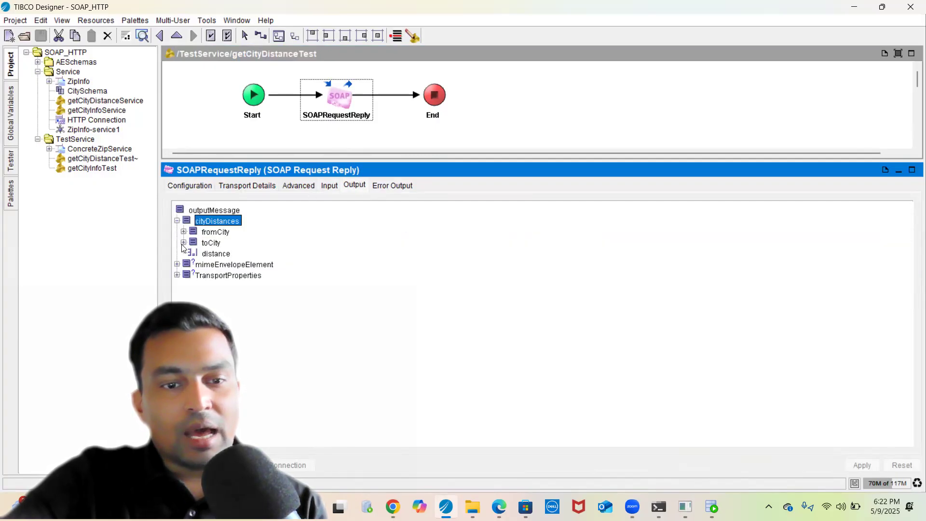
pyautogui.click(222, 254)
pyautogui.doubleClick(216, 232)
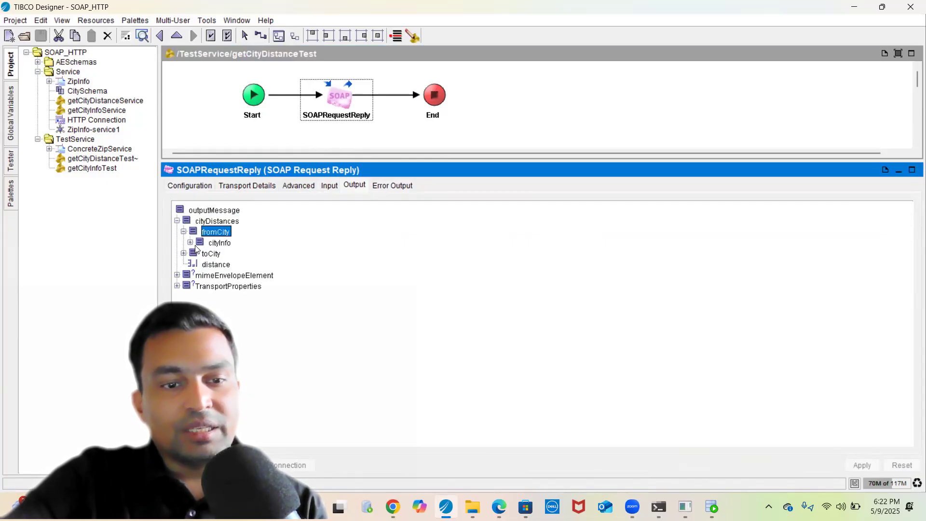
pyautogui.doubleClick(199, 243)
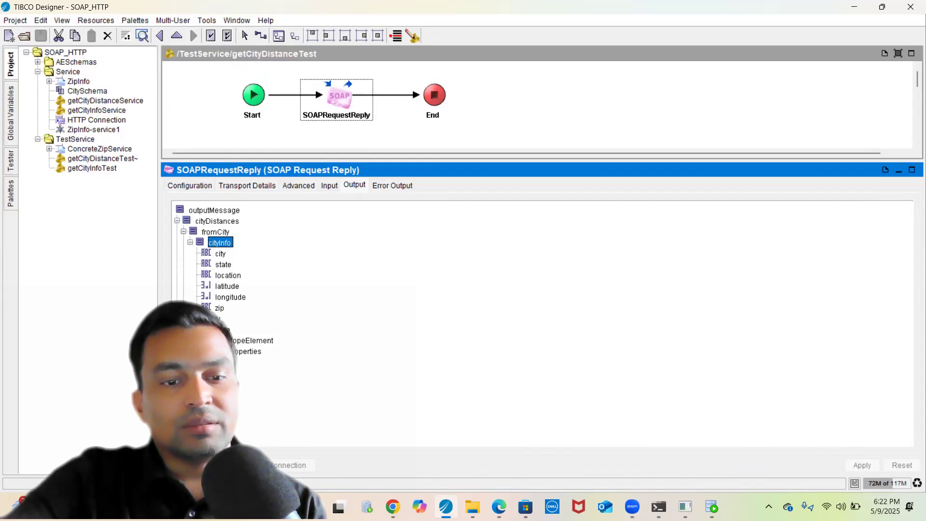
pyautogui.doubleClick(218, 319)
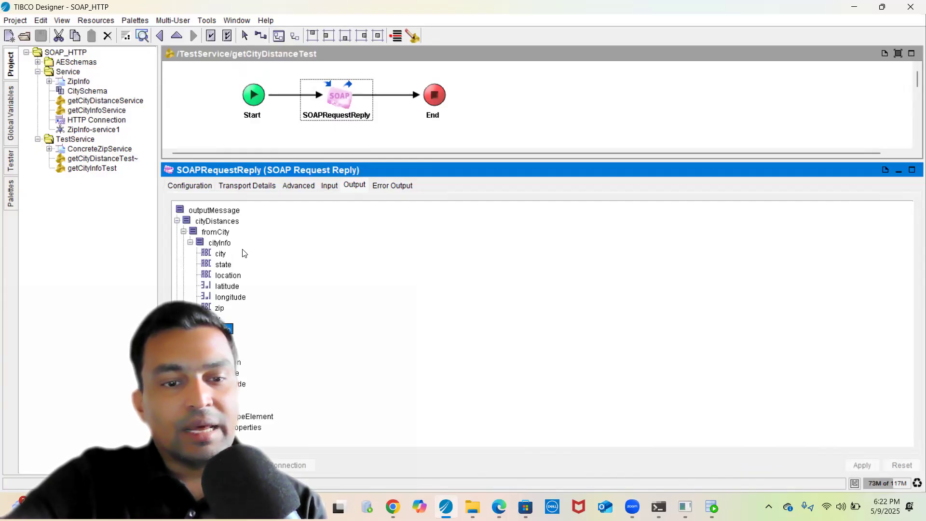
pyautogui.click(197, 89)
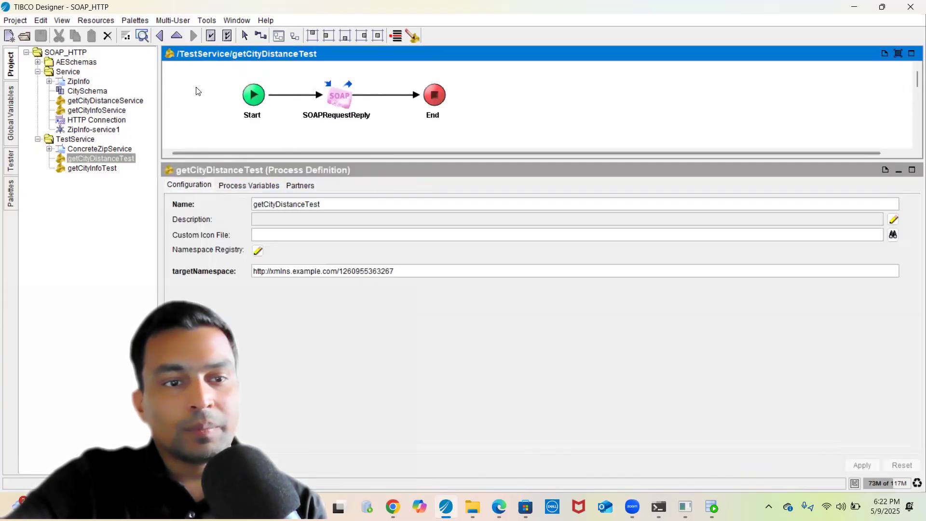
# Open getCityInfoService and examine the End activity's input message and its cityInfoResponse mappings down to the cityInfo fields
pyautogui.click(88, 110)
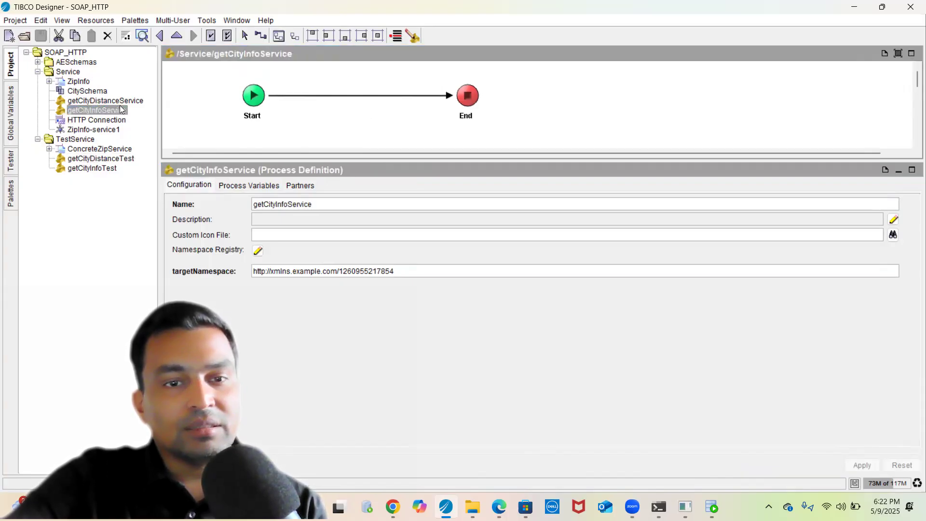
pyautogui.click(466, 102)
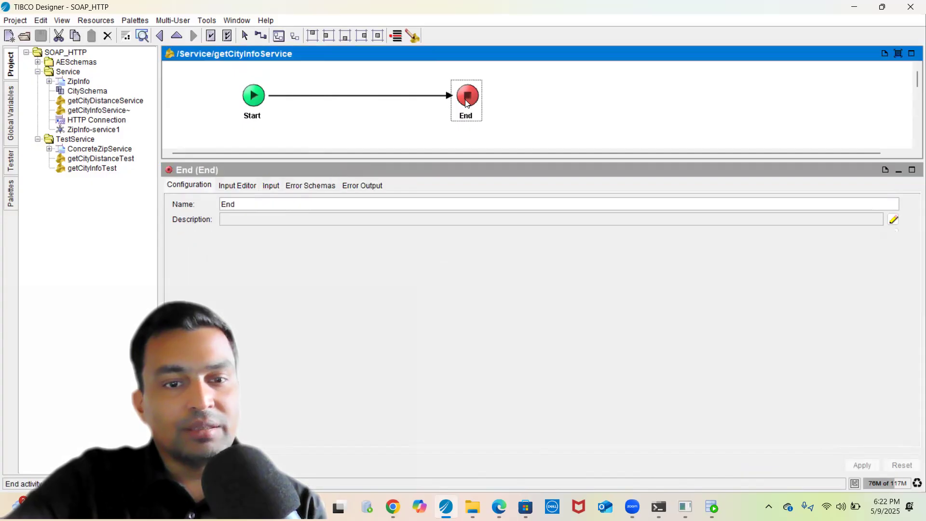
pyautogui.click(227, 187)
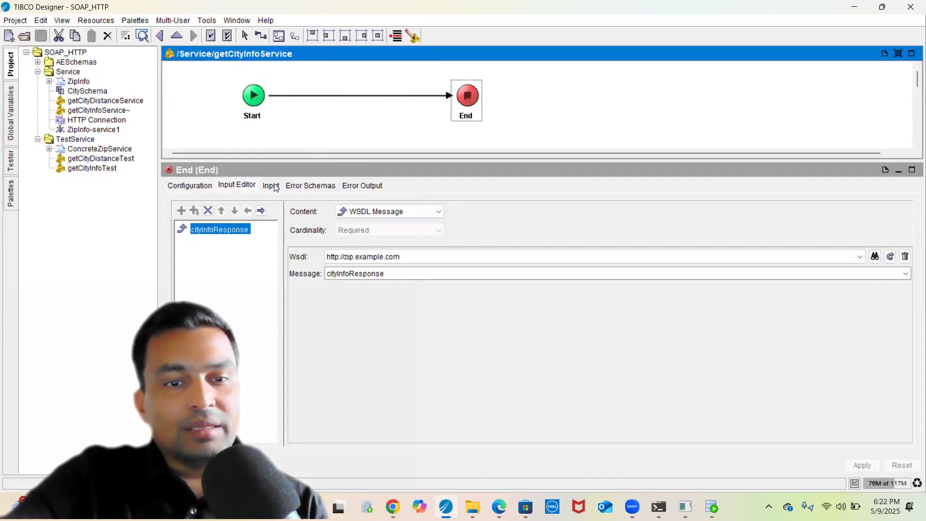
pyautogui.click(272, 187)
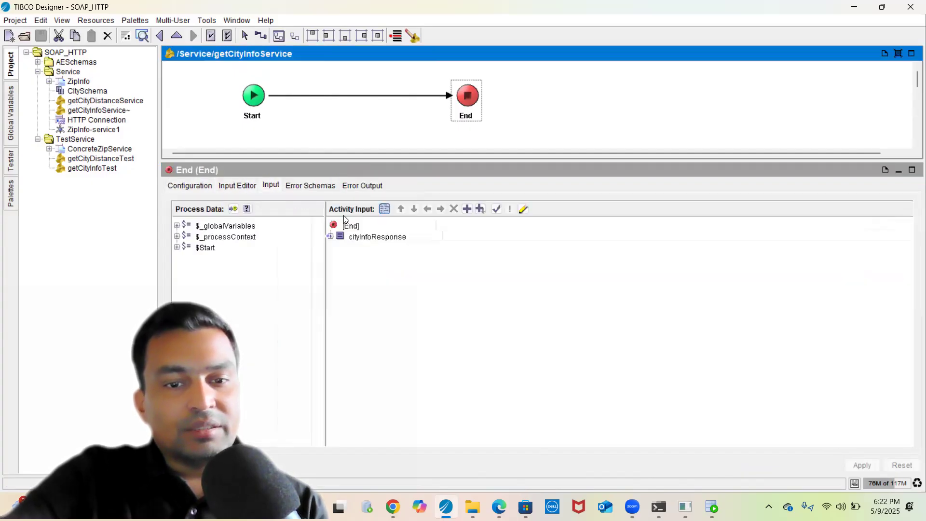
pyautogui.doubleClick(396, 240)
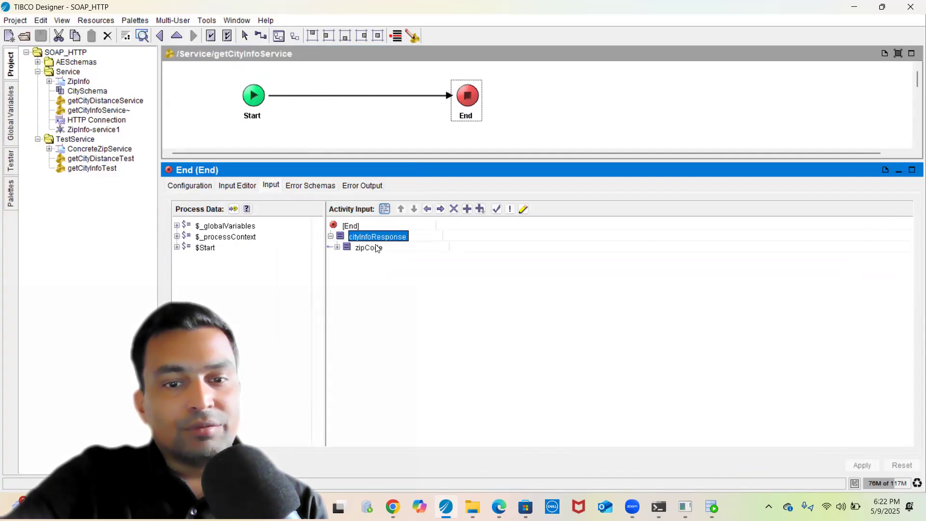
pyautogui.doubleClick(376, 247)
pyautogui.doubleClick(375, 261)
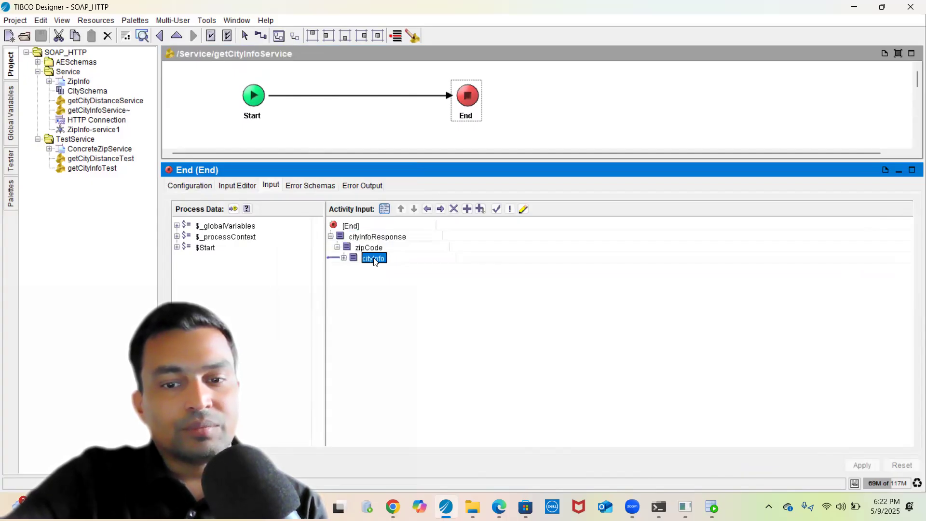
pyautogui.click(375, 271)
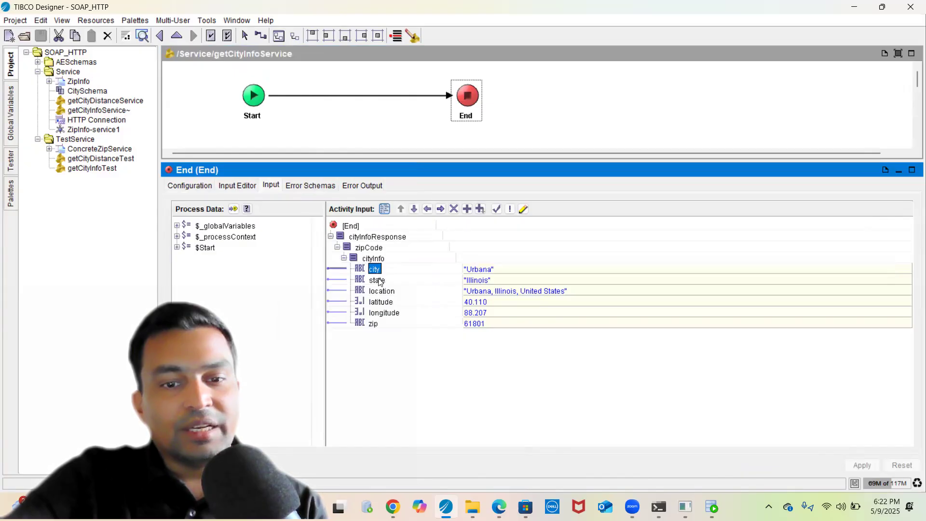
# Examine the state, location, latitude, longitude and zip mappings under cityInfo in the End activity of getCityInfoService
pyautogui.click(377, 280)
pyautogui.click(381, 292)
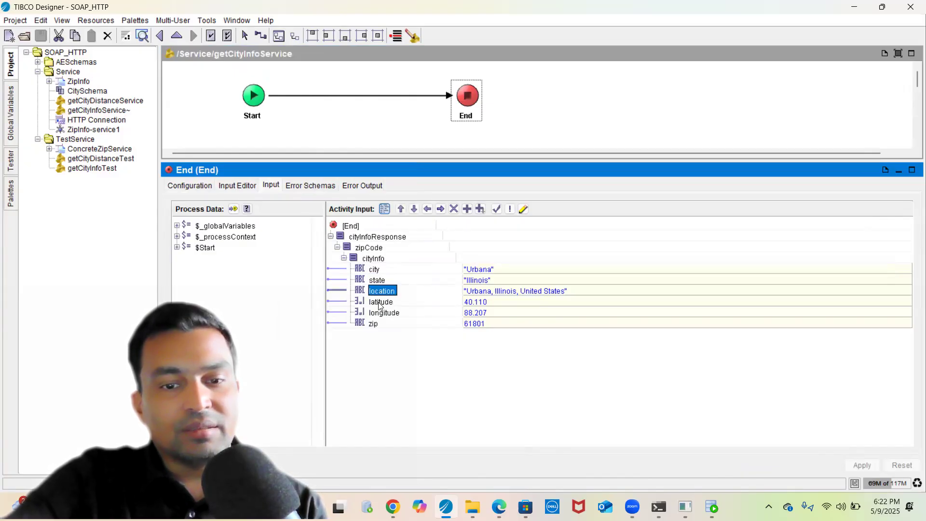
pyautogui.click(379, 302)
pyautogui.click(381, 314)
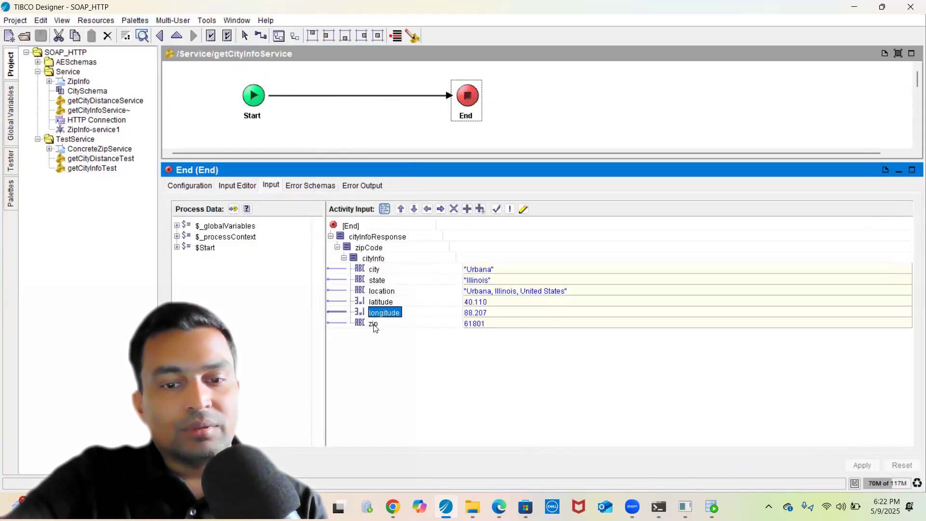
pyautogui.click(375, 324)
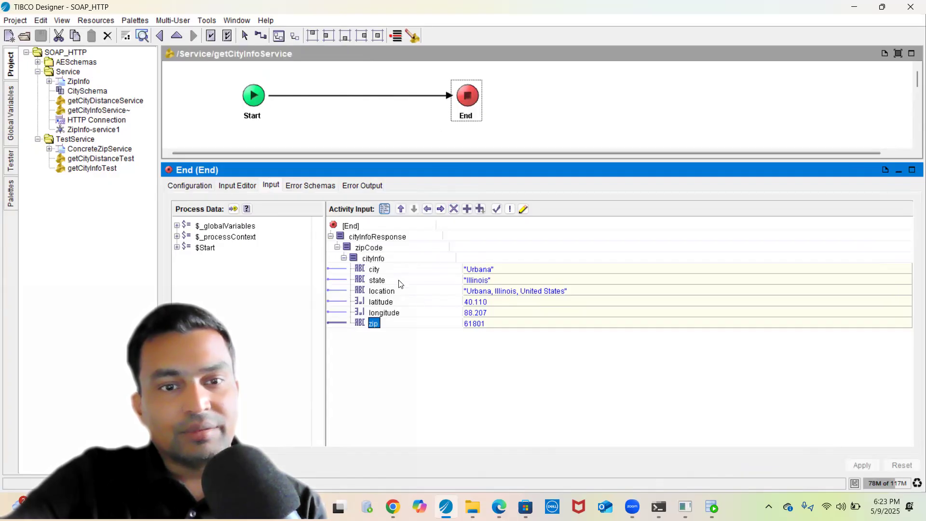
# Open getCityDistanceService and examine the End activity's input message and its input mapping
pyautogui.click(119, 102)
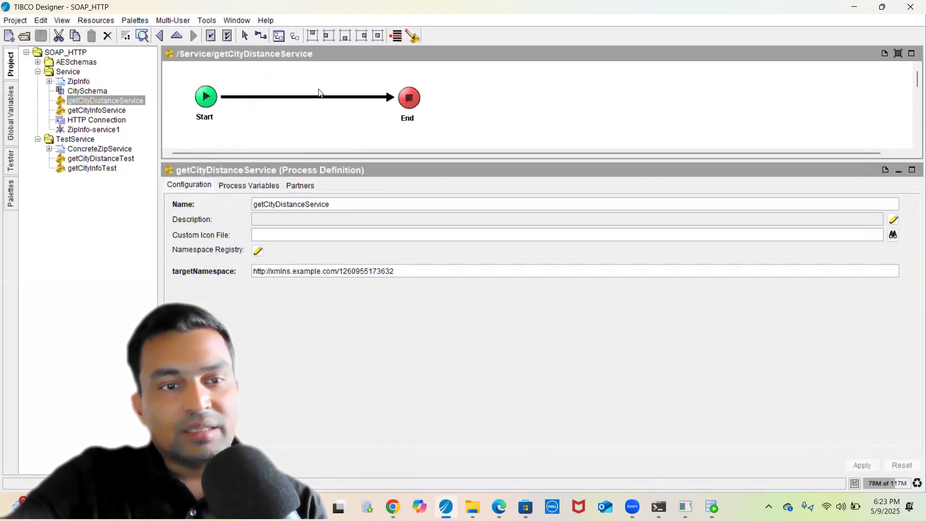
pyautogui.click(408, 100)
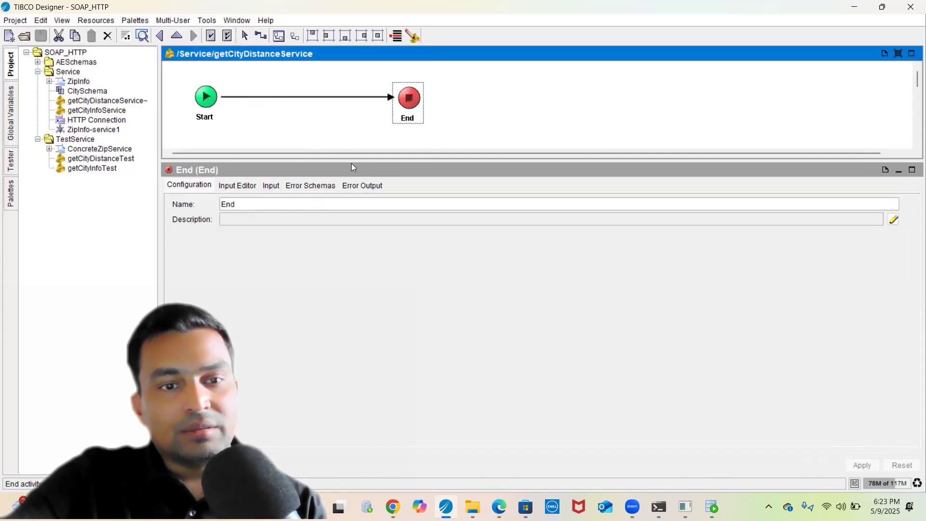
pyautogui.click(237, 187)
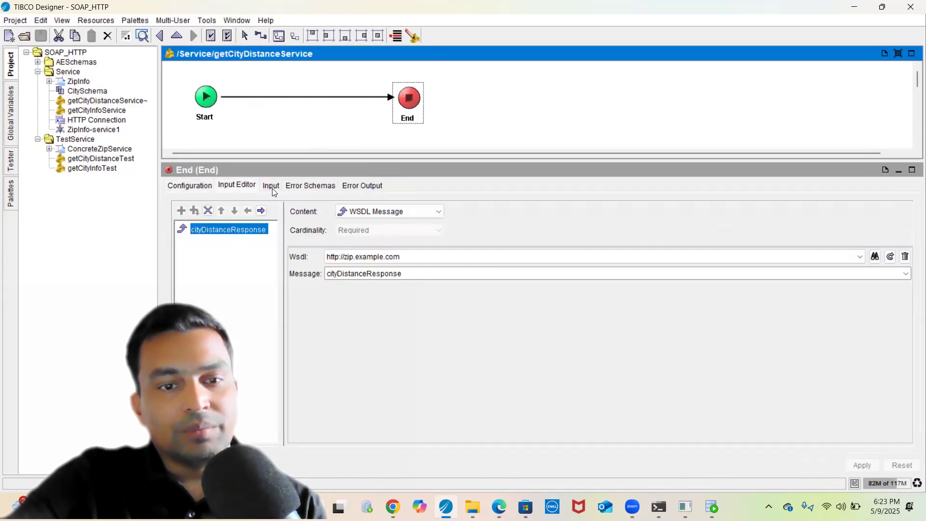
pyautogui.click(271, 188)
# Expand all content under cityDistances in the End activity's input and examine the fromCity, toCity and distance mappings
pyautogui.click(381, 261)
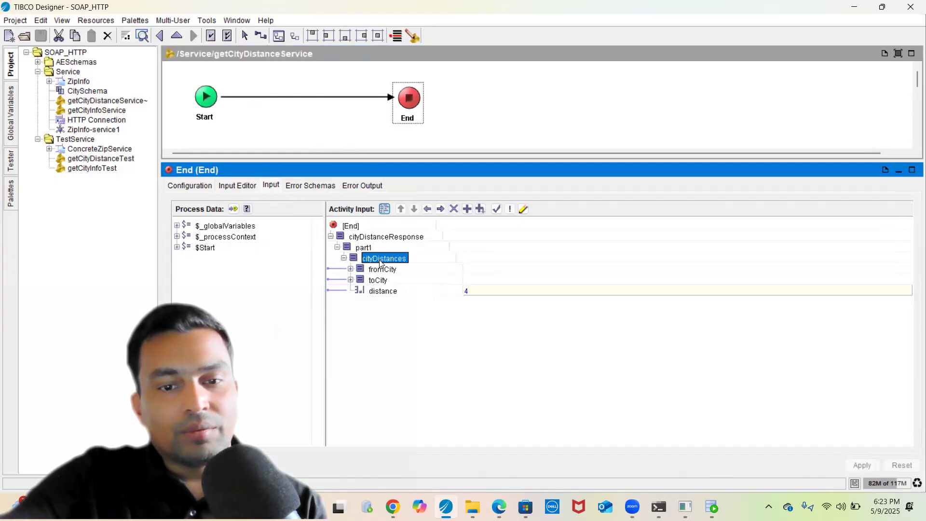
pyautogui.rightClick(381, 260)
pyautogui.moveTo(450, 286)
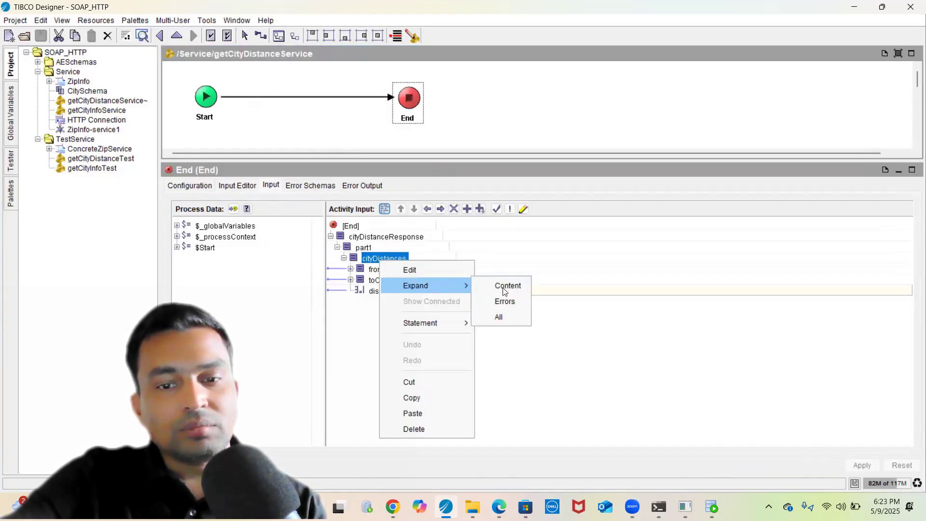
pyautogui.click(502, 287)
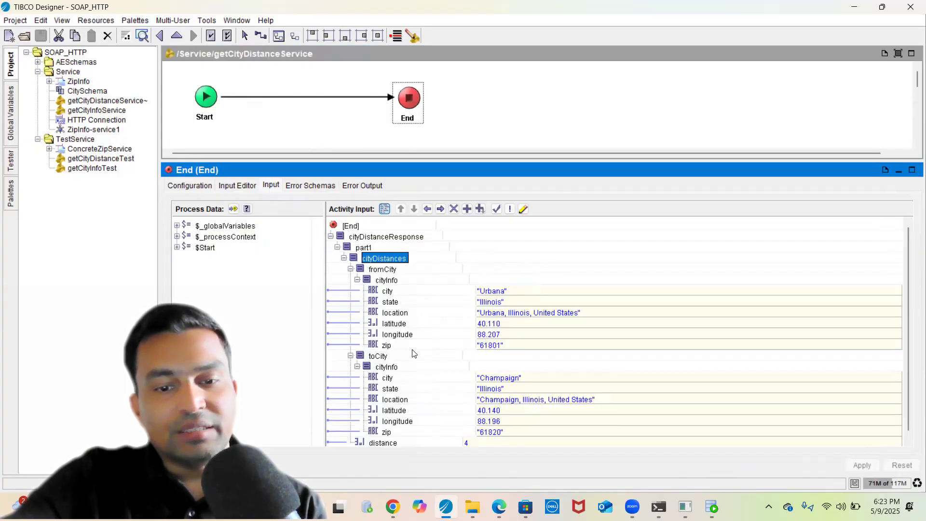
pyautogui.scroll(-1, 412, 353)
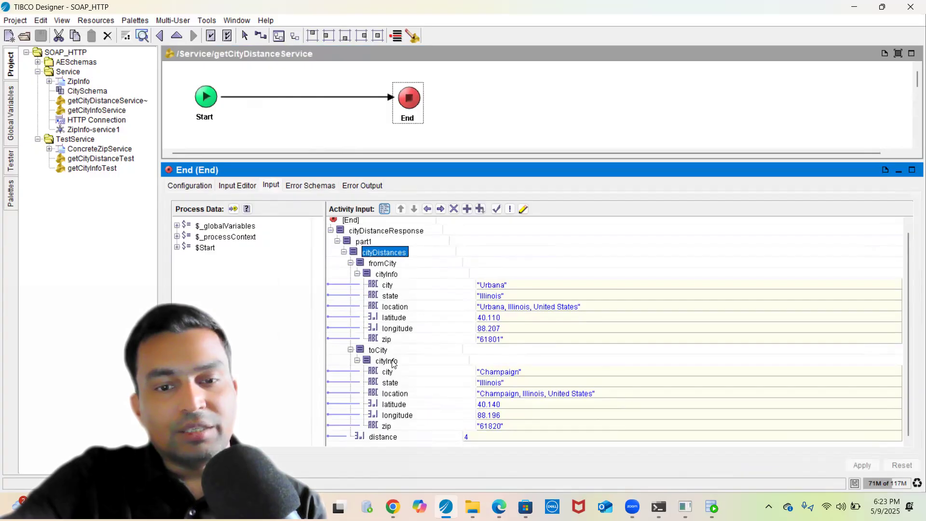
pyautogui.click(391, 439)
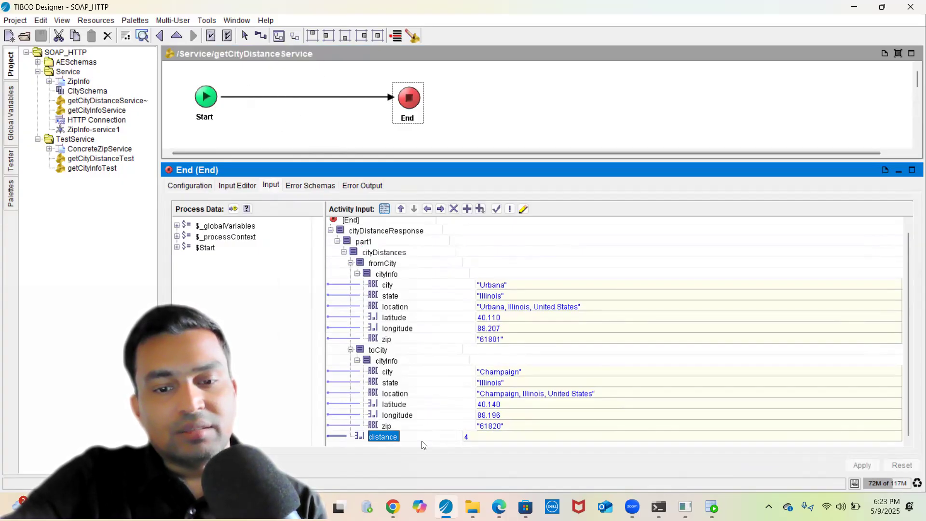
pyautogui.click(393, 407)
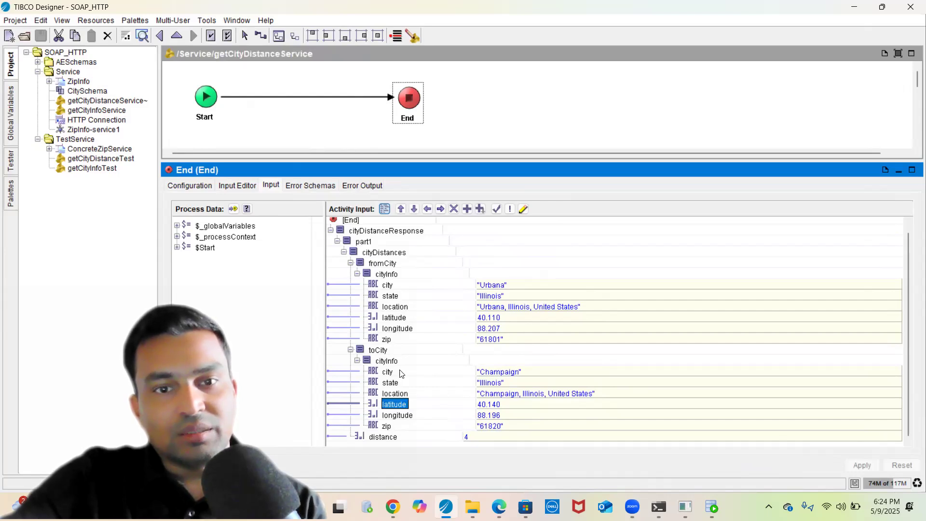
pyautogui.click(260, 124)
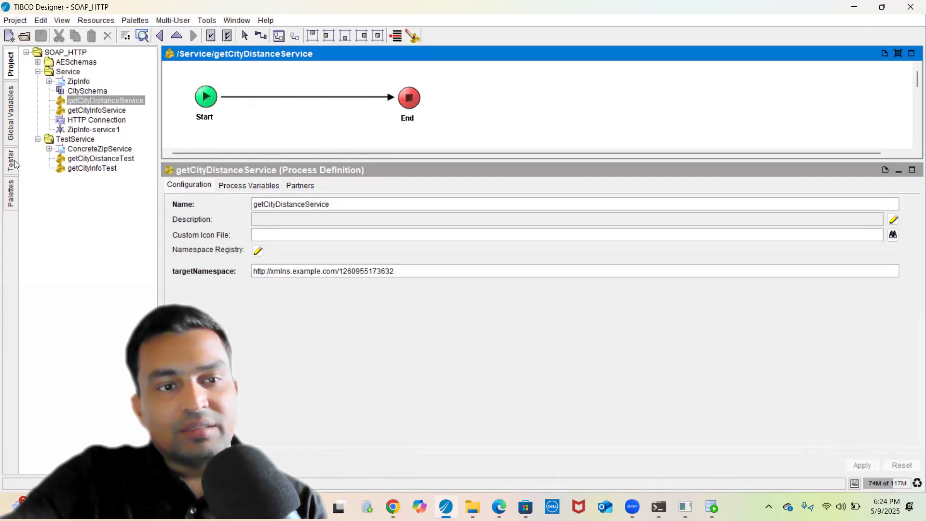
# Start a test run that loads ZipInfo-service1, getCityDistanceTest and getCityInfoTest, leaving getCityInfoService and getCityDistanceService unselected
pyautogui.click(55, 108)
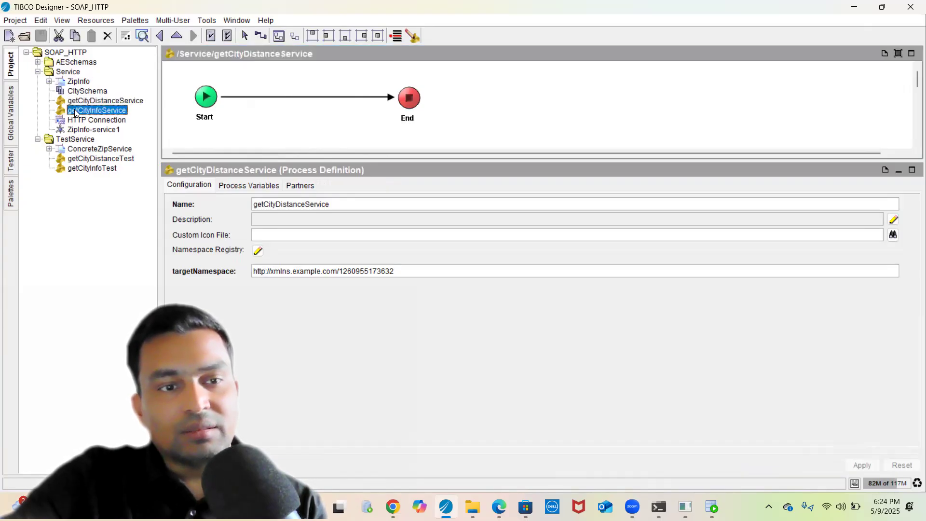
pyautogui.click(15, 116)
pyautogui.click(14, 162)
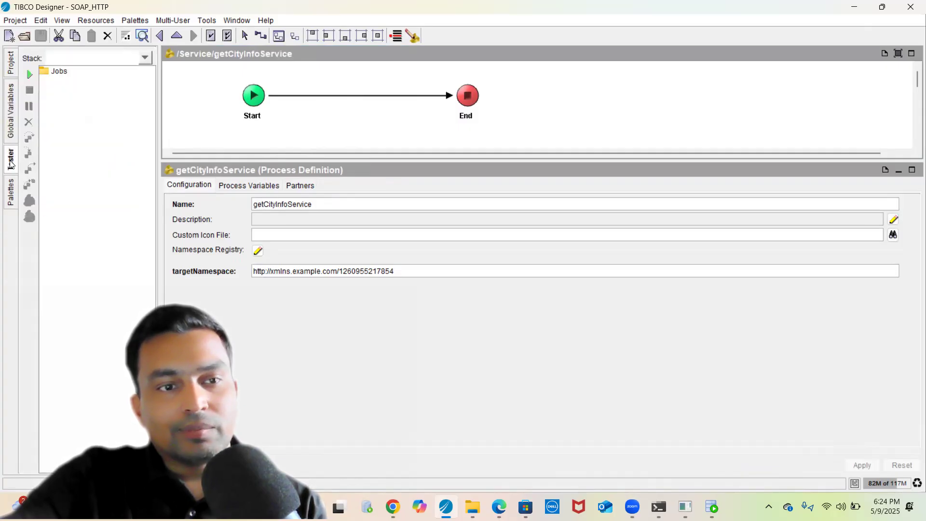
pyautogui.click(30, 74)
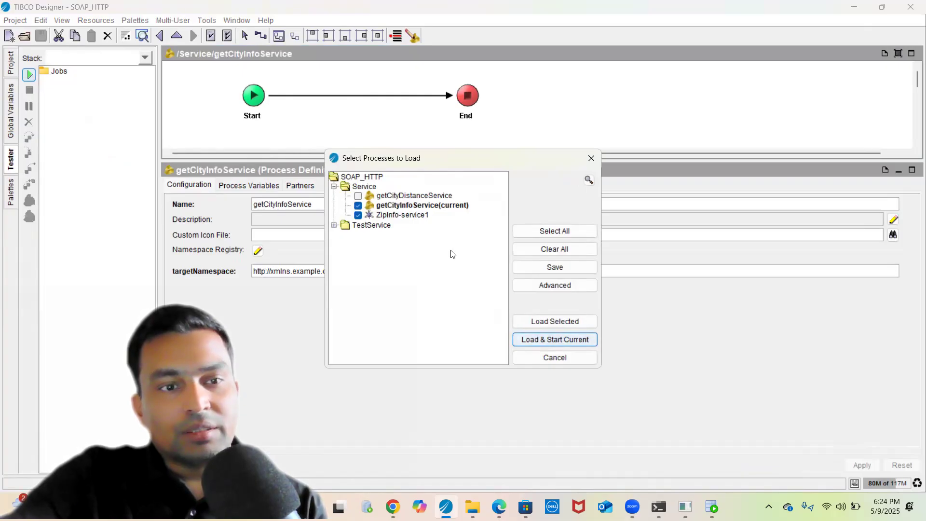
pyautogui.click(358, 206)
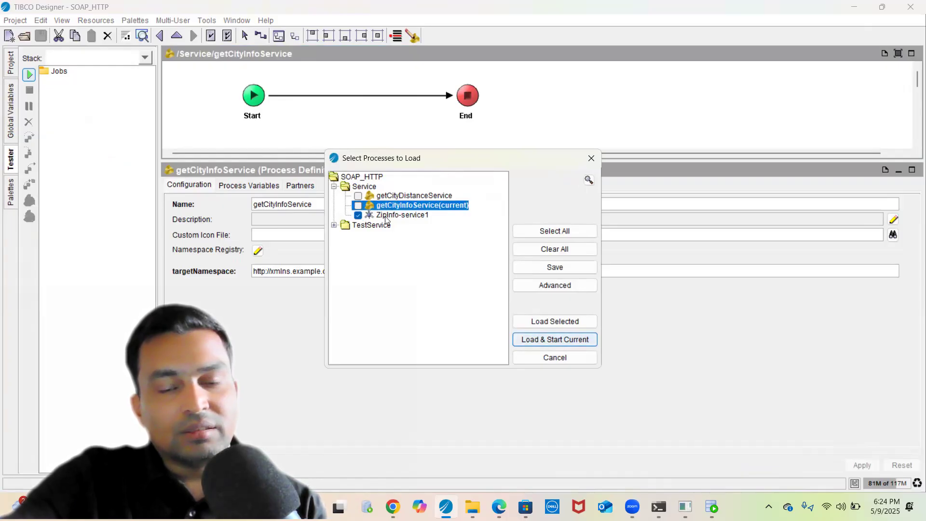
pyautogui.click(334, 226)
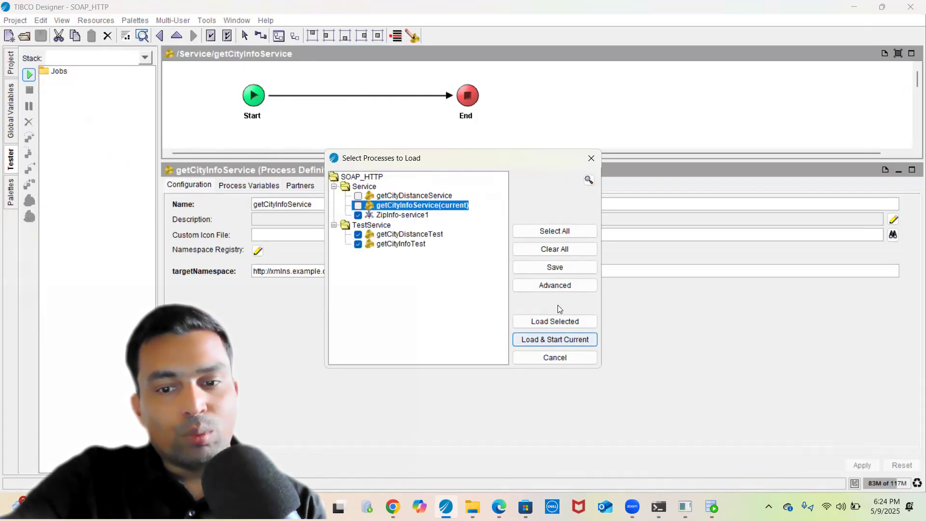
pyautogui.click(552, 321)
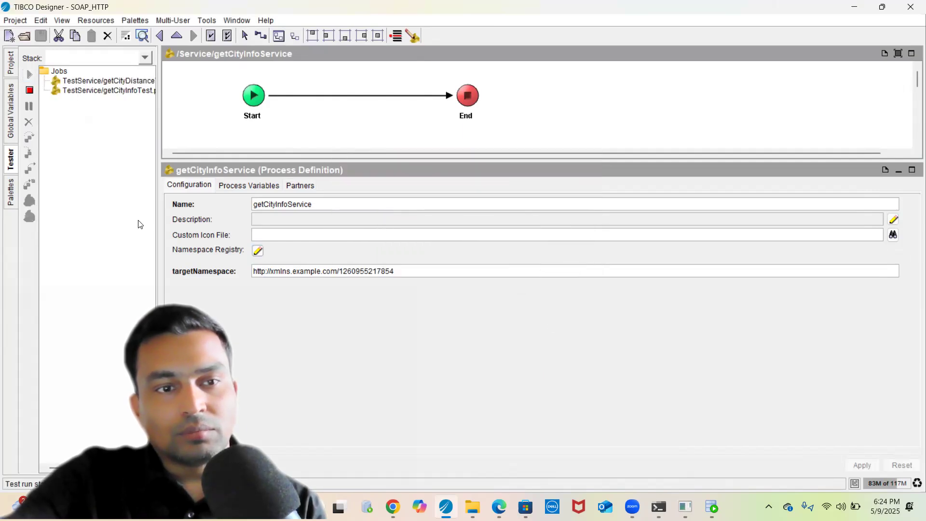
# Widen the job list to show full process names and create a job for getCityInfoTest
pyautogui.click(75, 94)
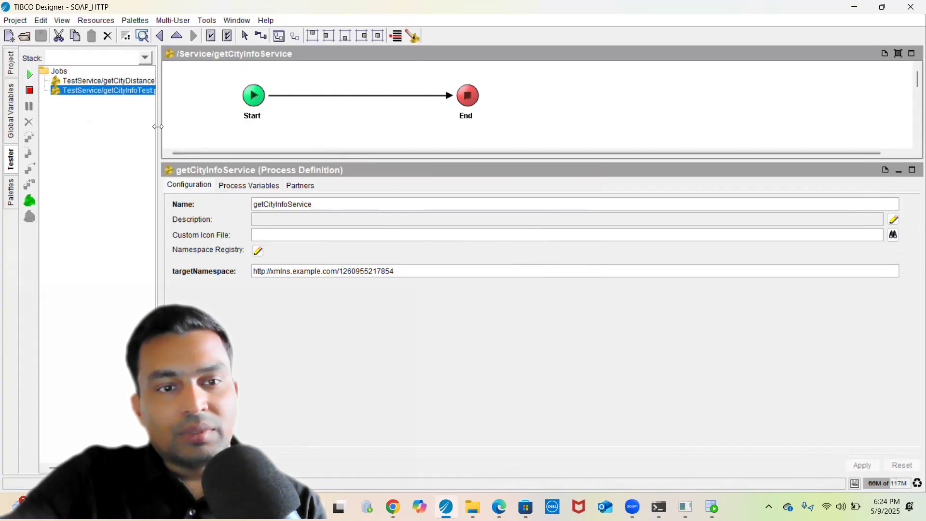
pyautogui.moveTo(158, 162); pyautogui.dragTo(227, 162)
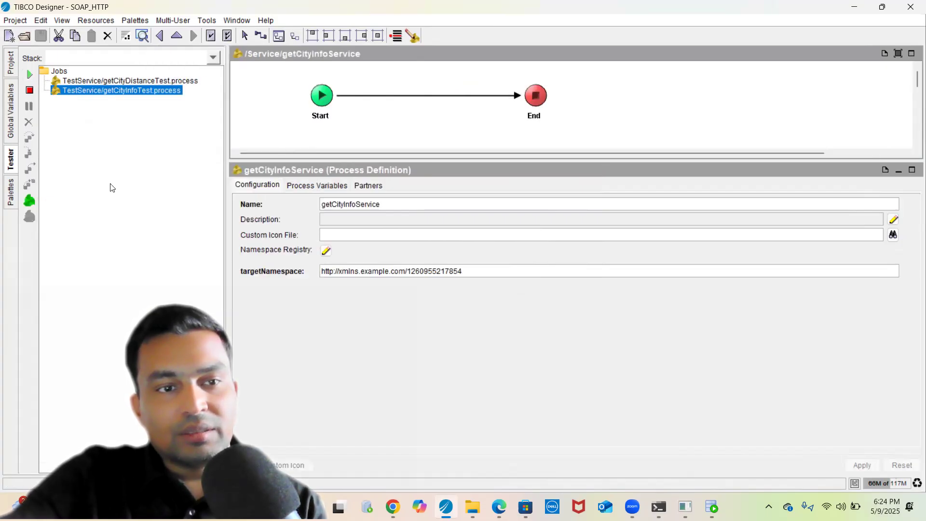
pyautogui.click(28, 201)
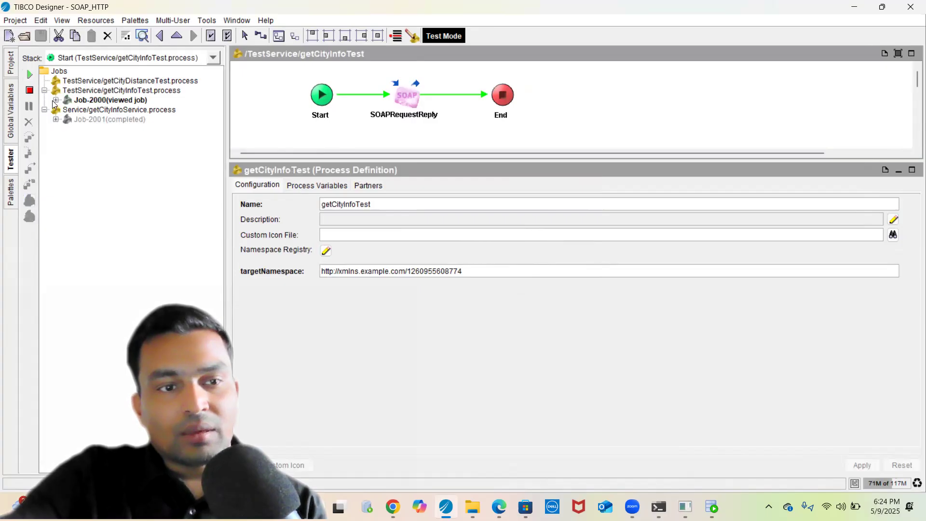
# Open the getCityInfoTest job and examine its SOAPRequestReply activity's input data and output as XML source
pyautogui.click(55, 101)
pyautogui.click(95, 110)
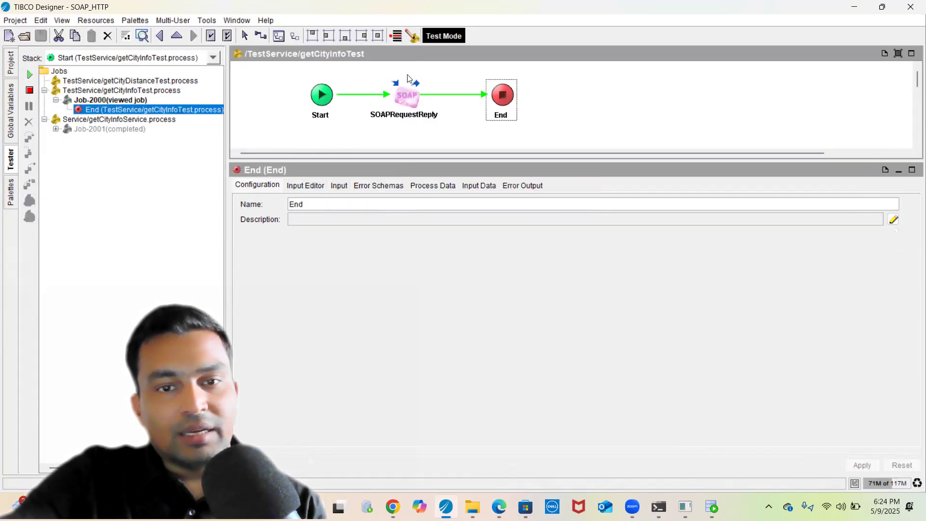
pyautogui.click(413, 101)
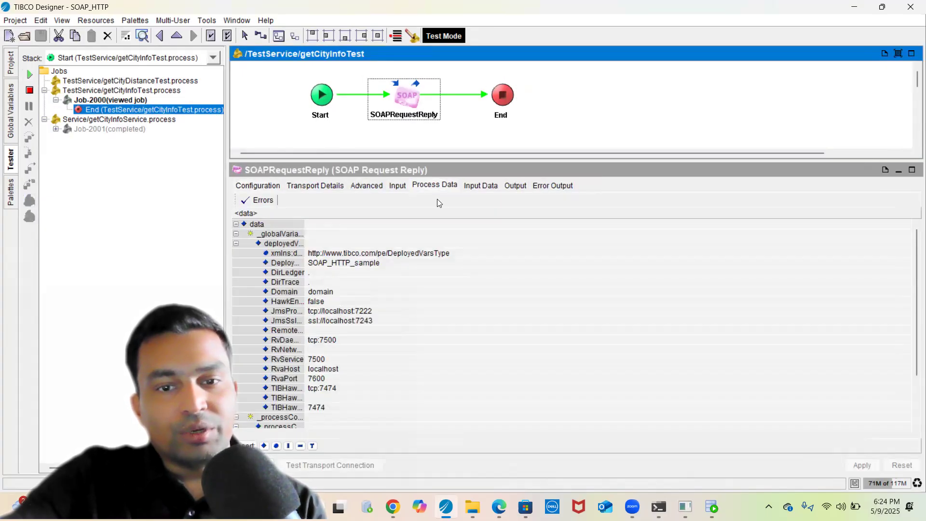
pyautogui.click(478, 187)
pyautogui.click(356, 209)
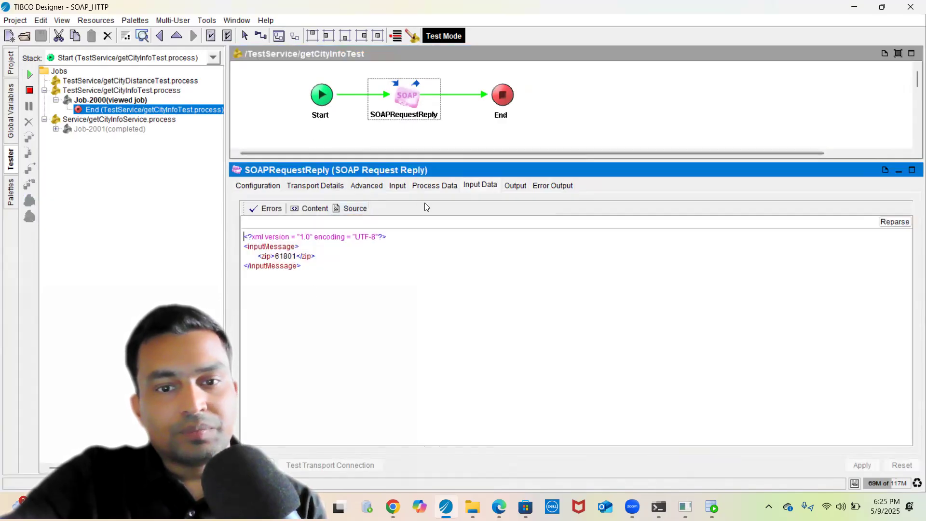
pyautogui.click(516, 186)
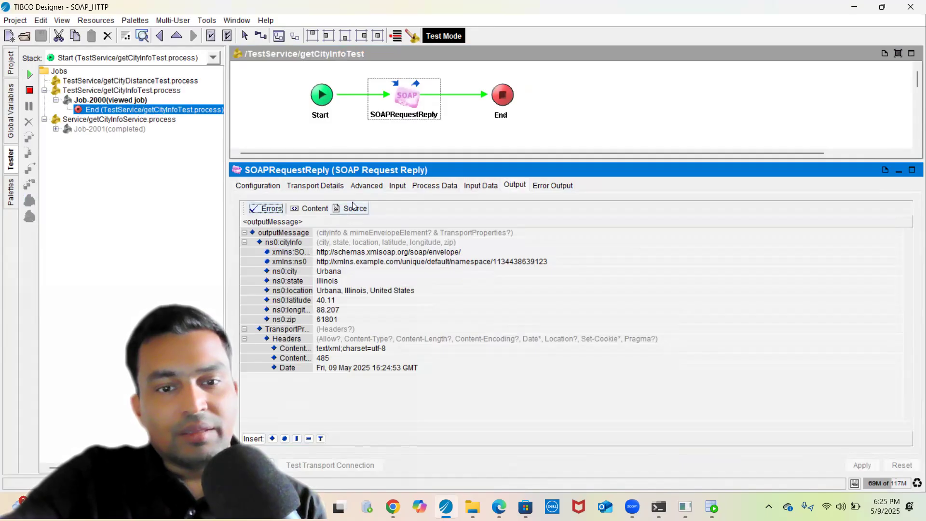
pyautogui.click(354, 208)
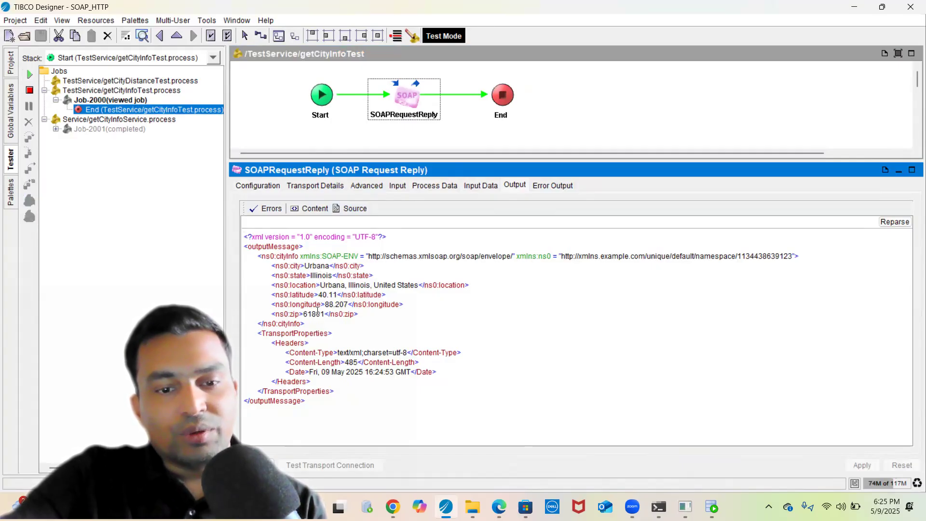
# Open the getCityInfoService job and view the executed path to its End activity
pyautogui.click(57, 129)
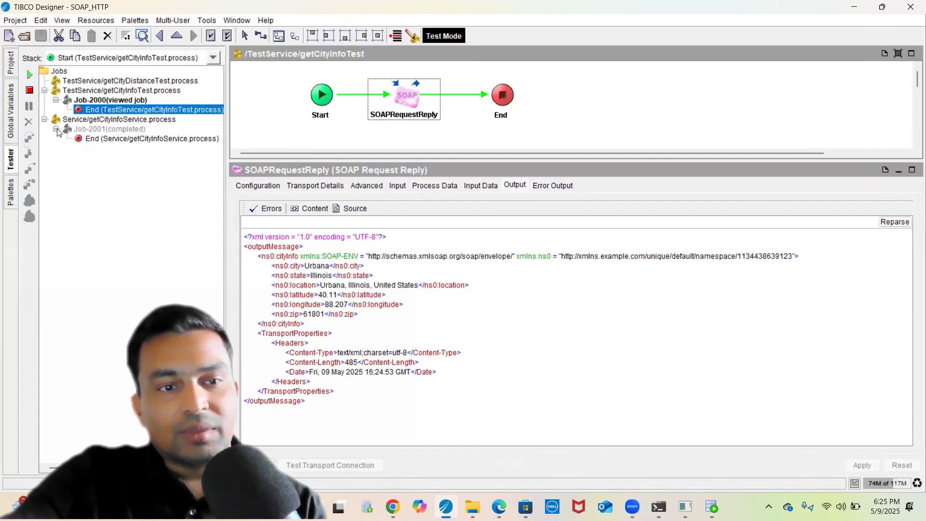
pyautogui.click(93, 141)
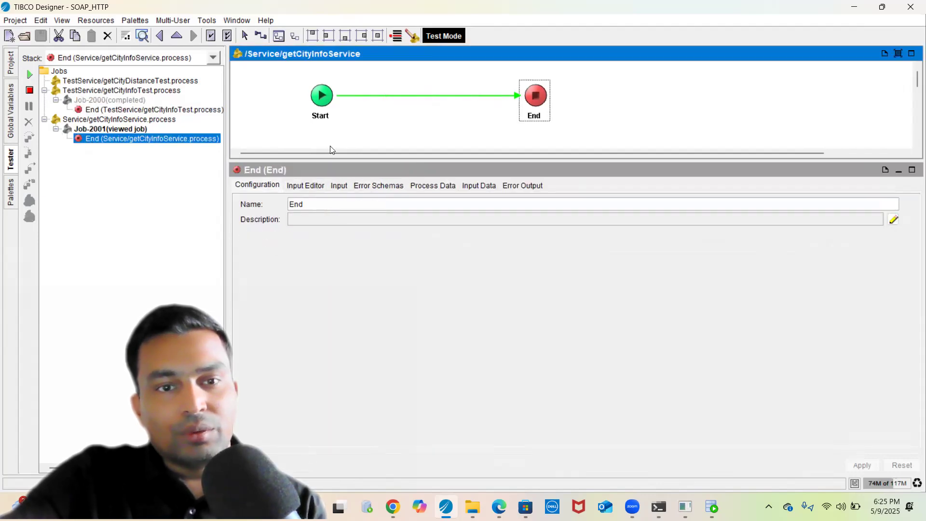
pyautogui.click(276, 128)
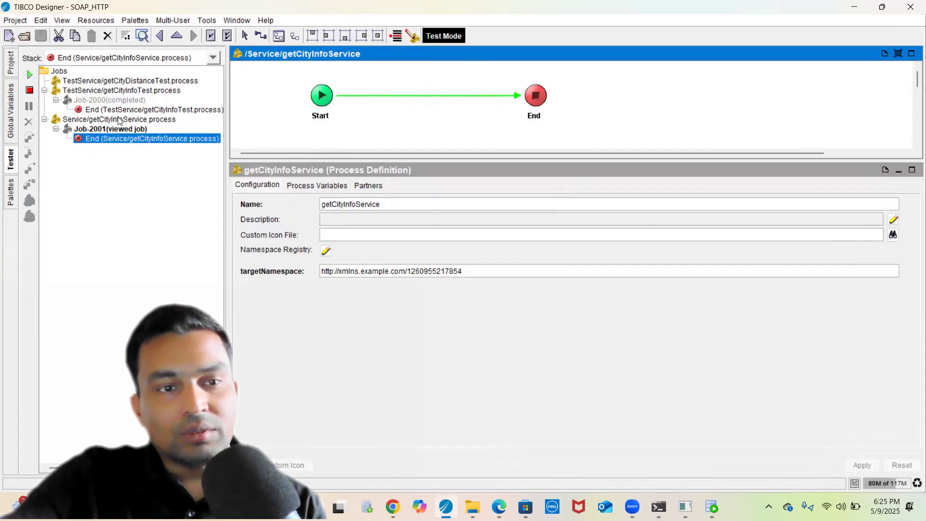
# Create a job for getCityDistanceTest and expand it in the job list
pyautogui.click(76, 82)
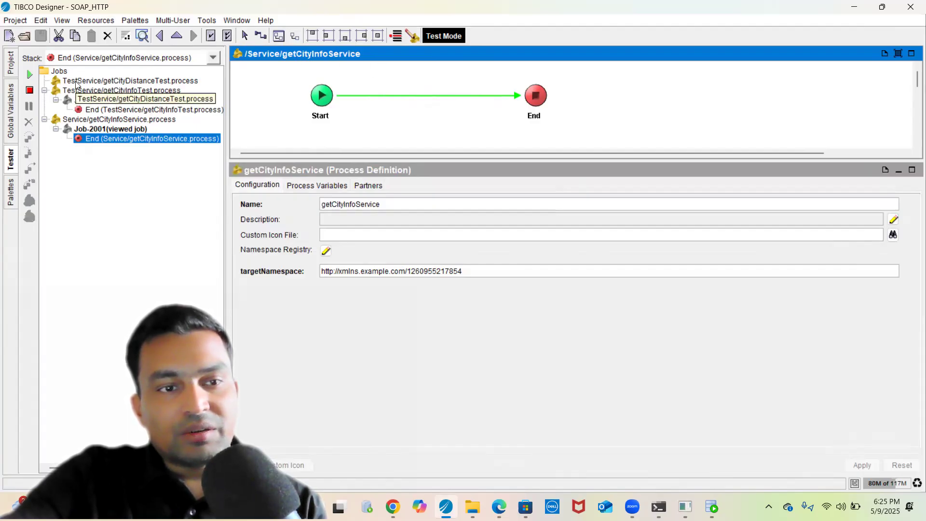
pyautogui.click(29, 199)
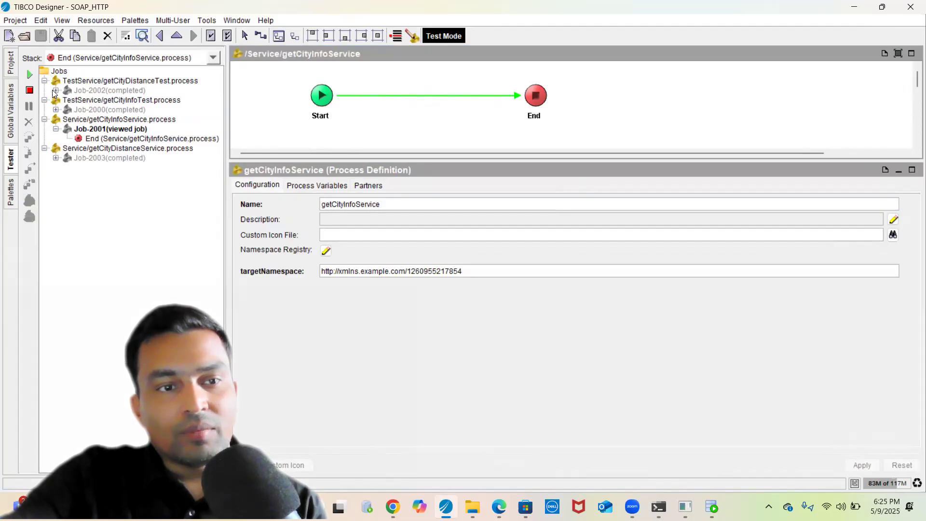
pyautogui.click(55, 90)
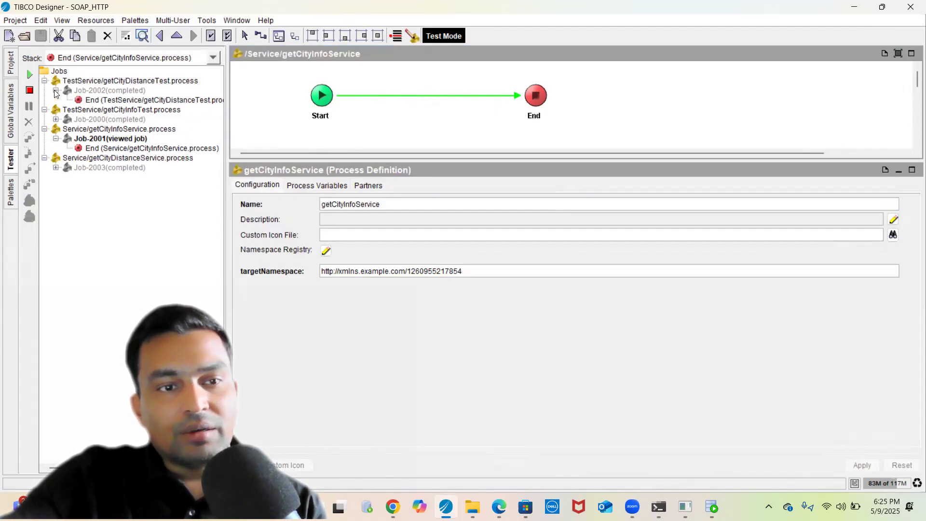
# Open the getCityDistanceTest job and view its SOAPRequestReply activity's input data as XML source
pyautogui.click(102, 101)
pyautogui.click(396, 111)
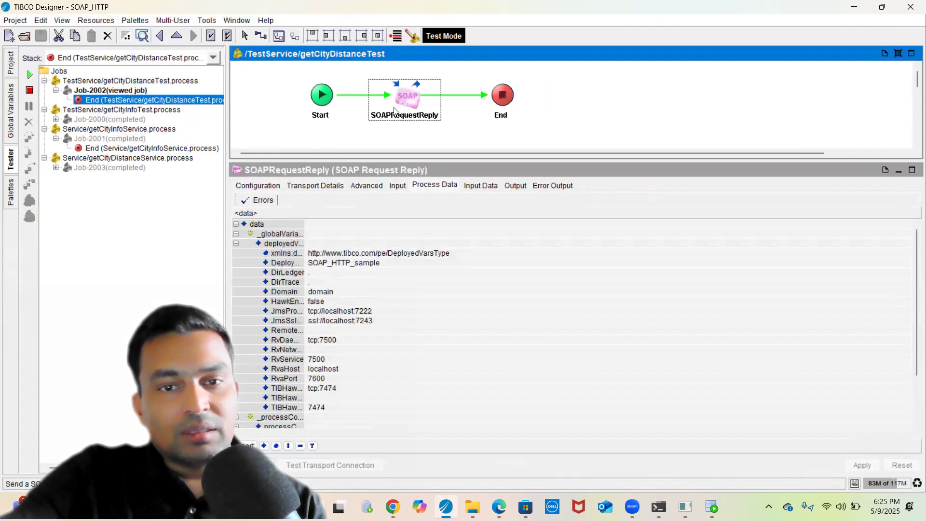
pyautogui.click(480, 186)
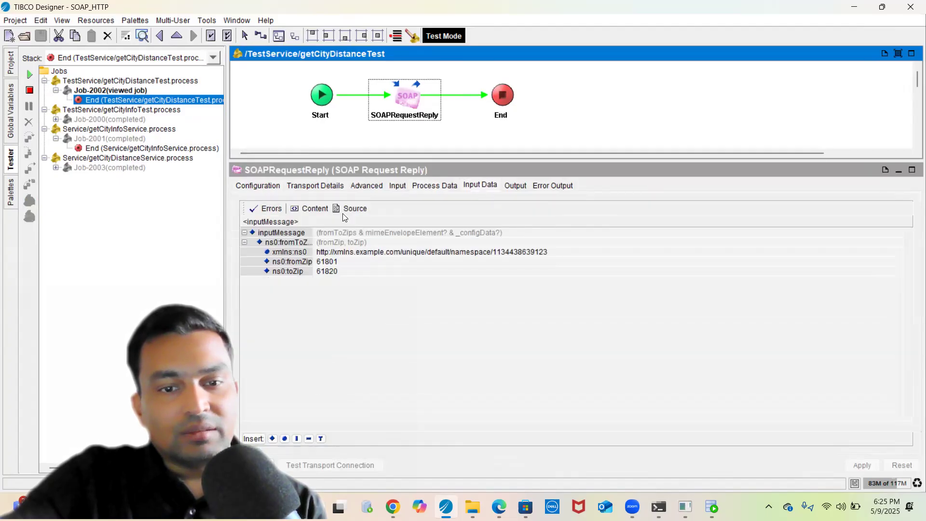
pyautogui.click(354, 212)
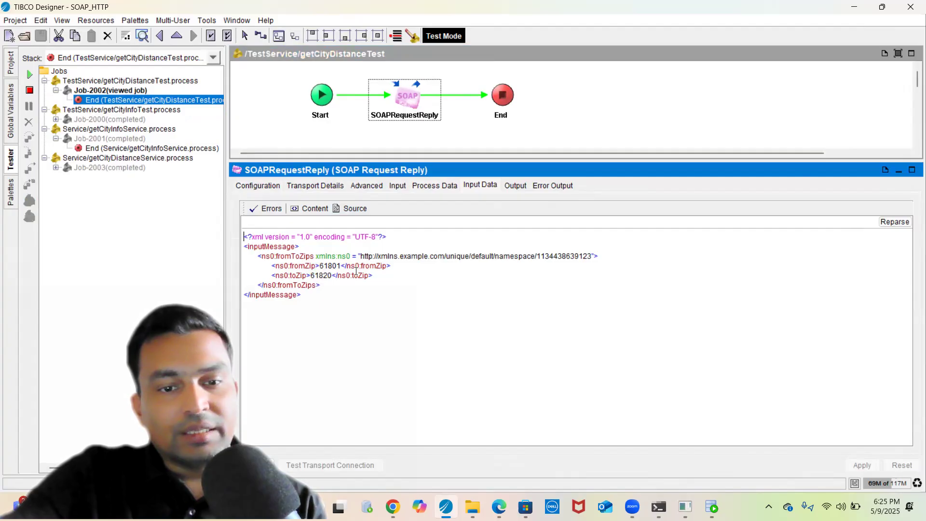
# View the SOAPRequestReply activity's output as XML source and examine both cities' details and the distance value
pyautogui.click(518, 186)
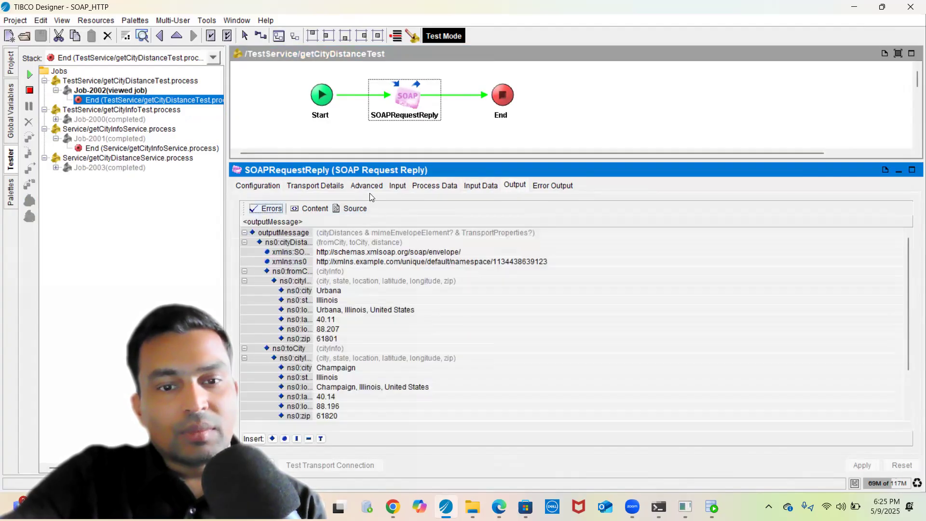
pyautogui.click(361, 208)
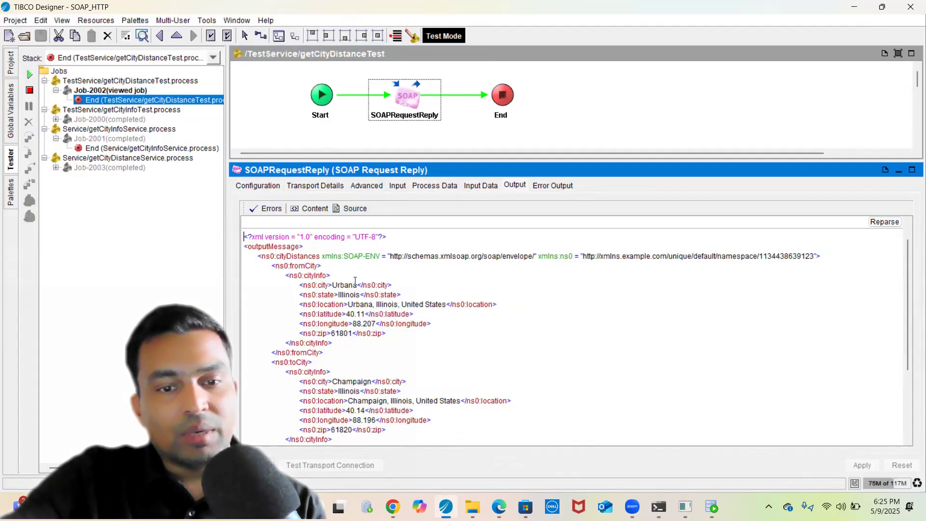
pyautogui.scroll(-3, 355, 281)
pyautogui.scroll(2, 355, 281)
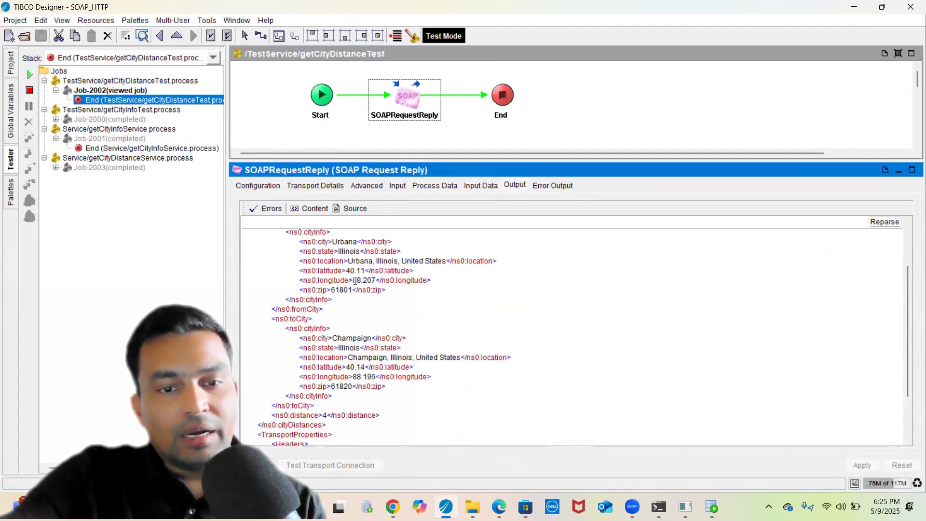
pyautogui.scroll(-3, 355, 282)
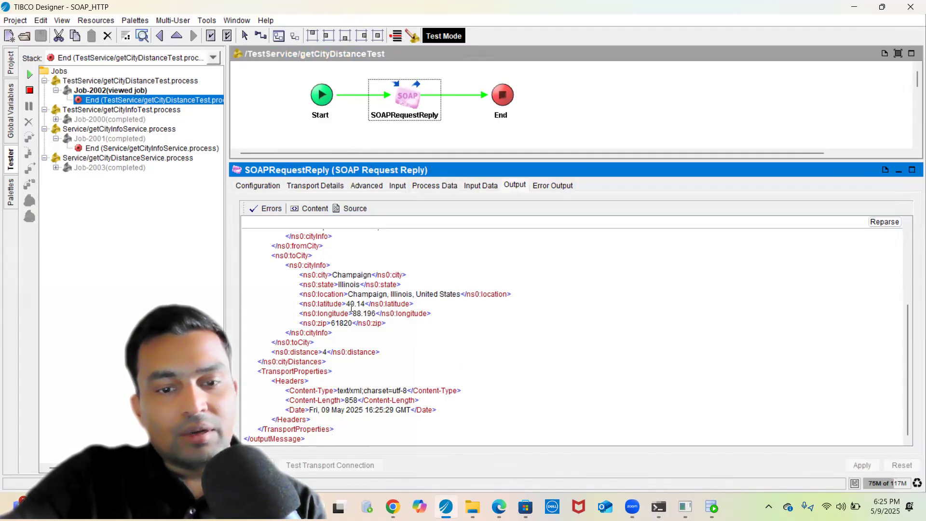
pyautogui.doubleClick(325, 351)
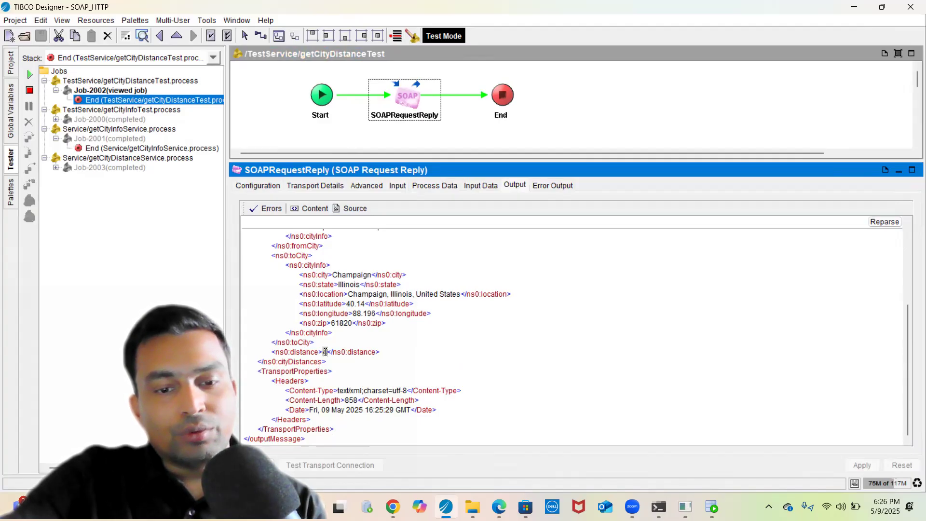
# Open the End activity of the getCityDistanceService job and expand its cityDistanceResponse input down to the children of cityDistances
pyautogui.click(56, 168)
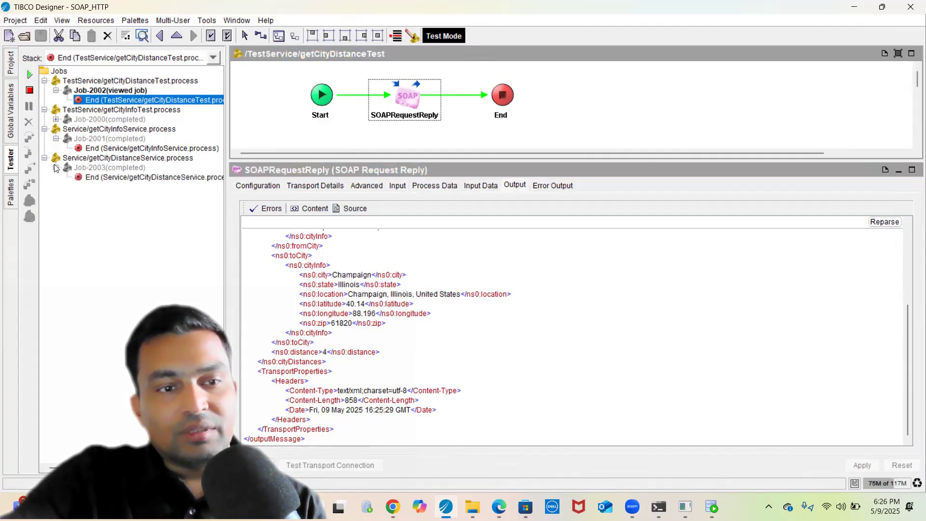
pyautogui.click(97, 177)
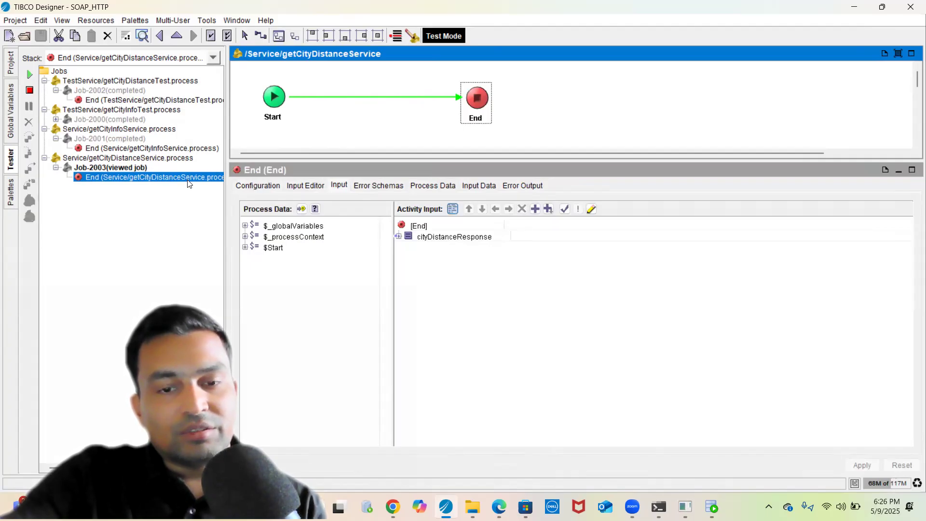
pyautogui.click(450, 236)
pyautogui.doubleClick(449, 237)
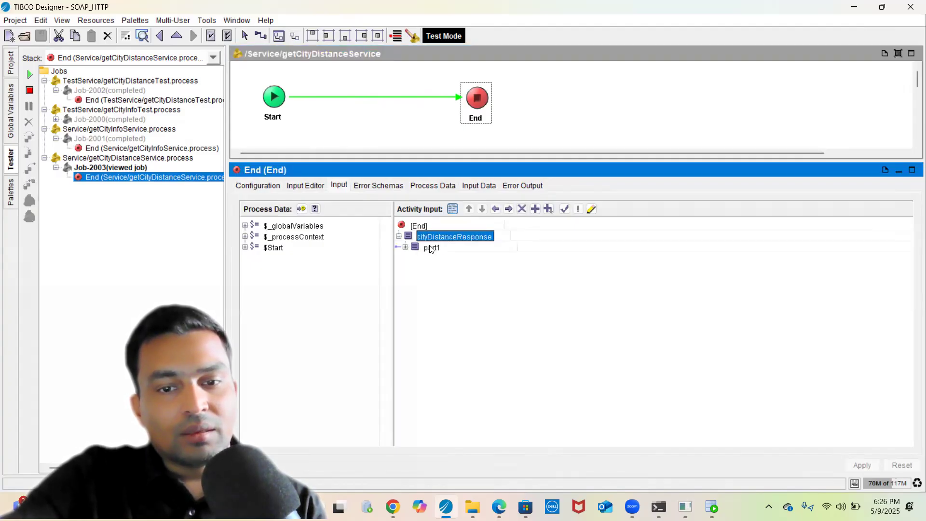
pyautogui.doubleClick(431, 247)
pyautogui.doubleClick(440, 261)
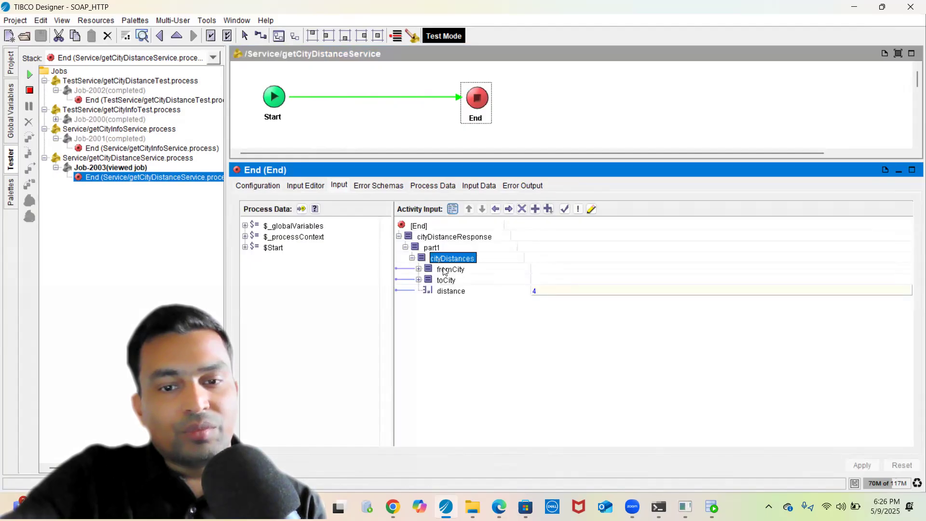
# Expand the cityInfo elements under fromCity and toCity to examine the values mapped for each city
pyautogui.doubleClick(444, 271)
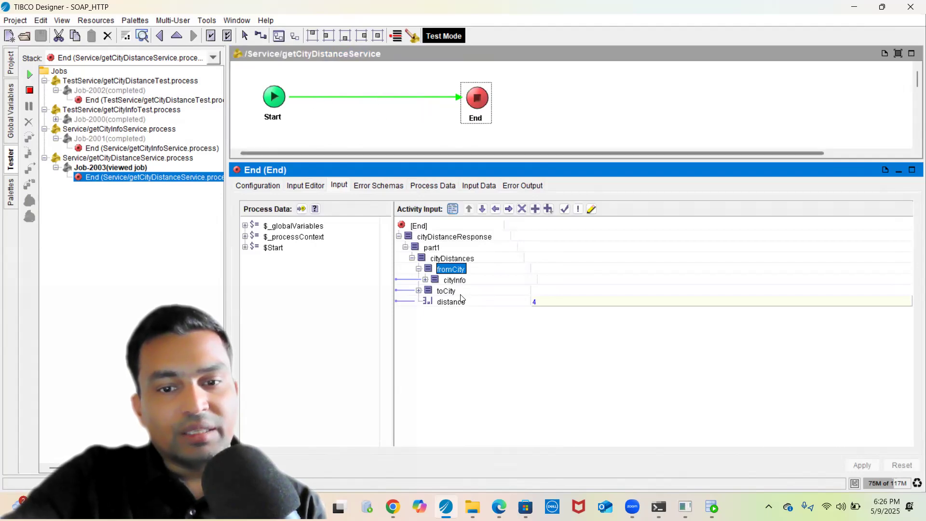
pyautogui.doubleClick(454, 281)
pyautogui.click(445, 358)
pyautogui.doubleClick(444, 358)
pyautogui.doubleClick(452, 368)
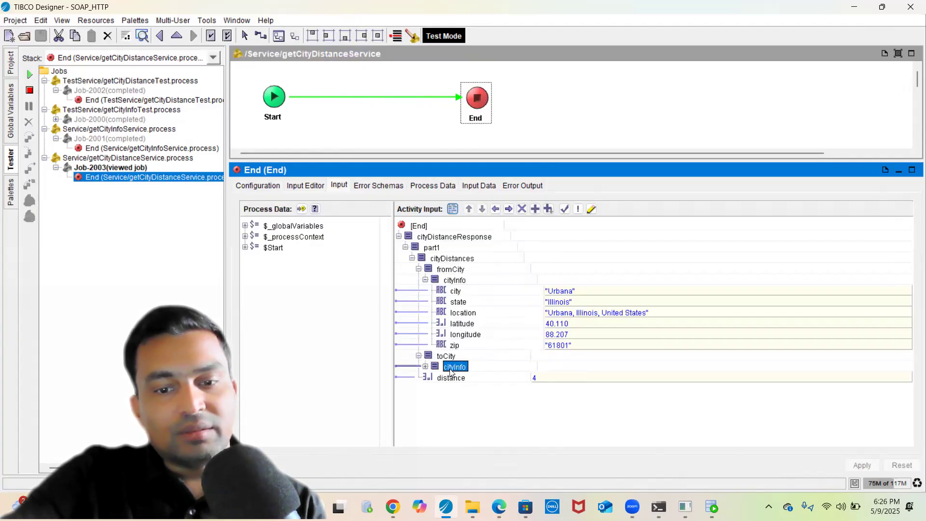
pyautogui.scroll(-1, 484, 430)
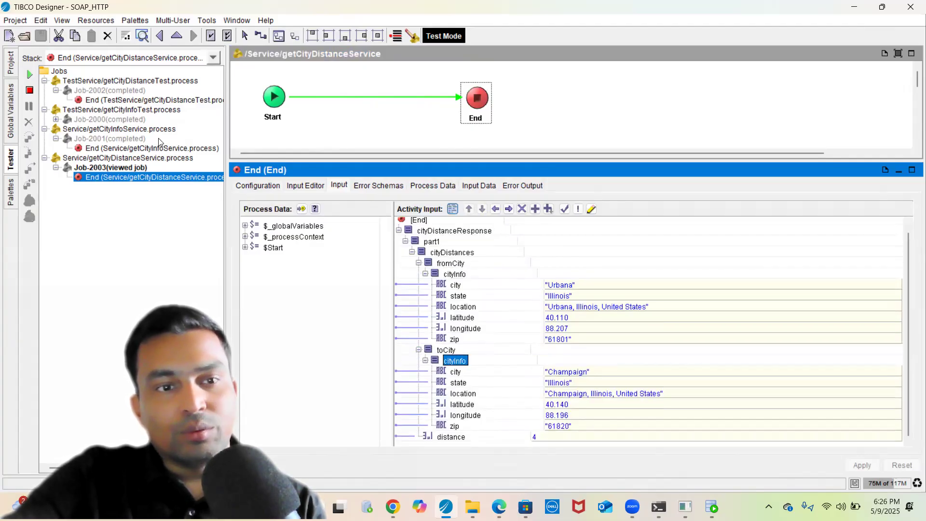
# Return to the getCityDistanceTest job and show its SOAPRequestReply output as XML source again
pyautogui.click(130, 100)
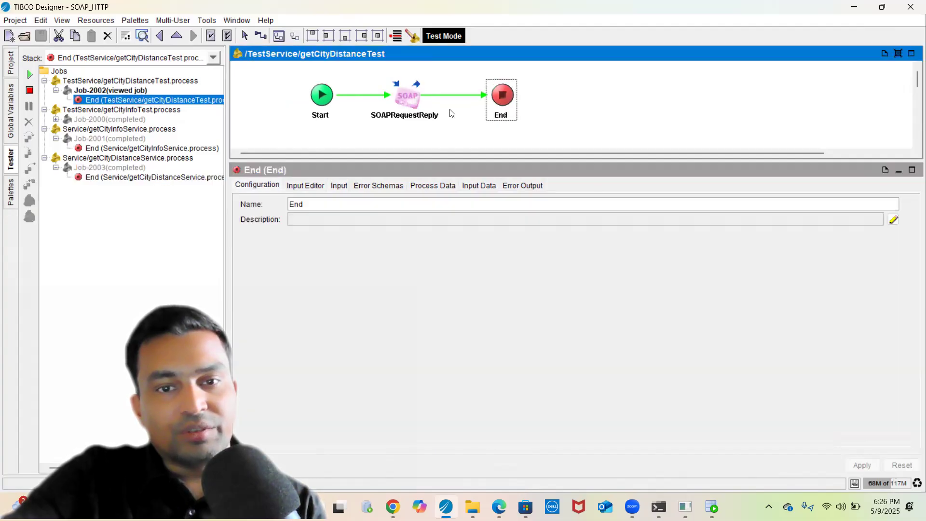
pyautogui.click(403, 96)
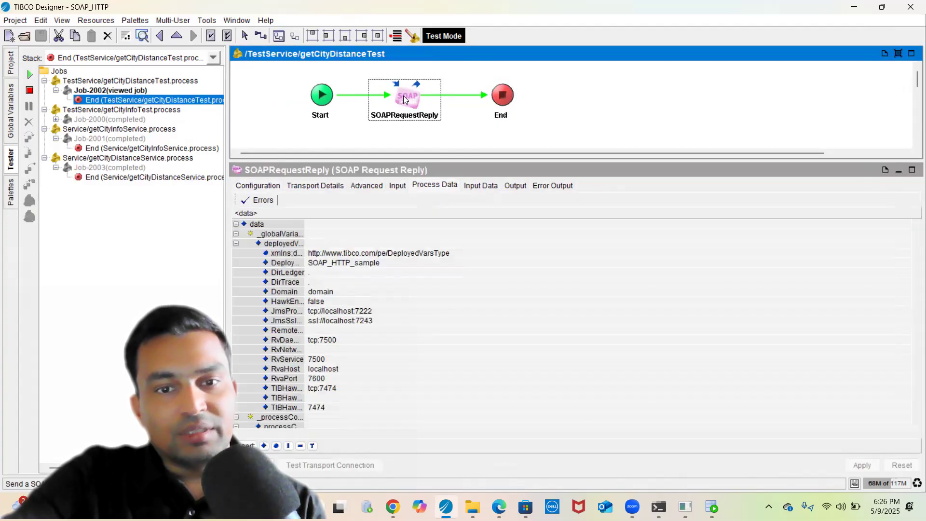
pyautogui.click(510, 187)
pyautogui.click(345, 210)
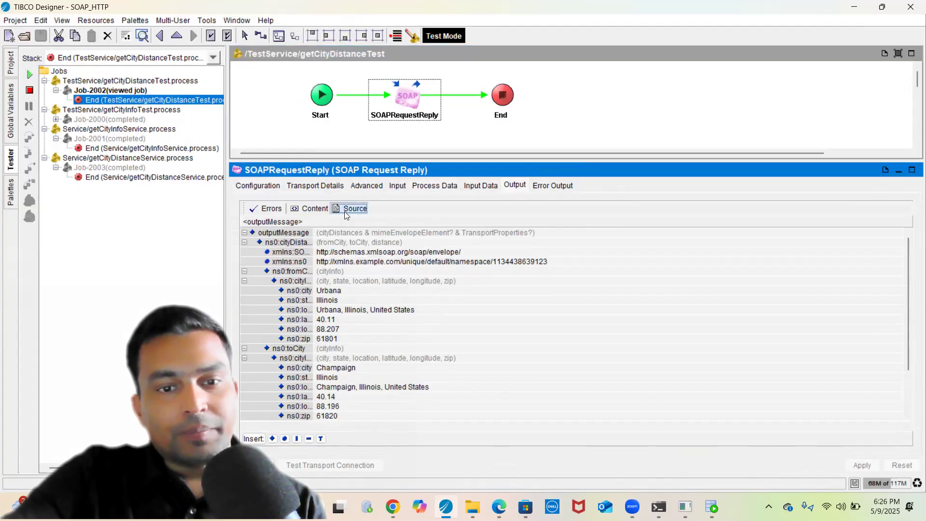